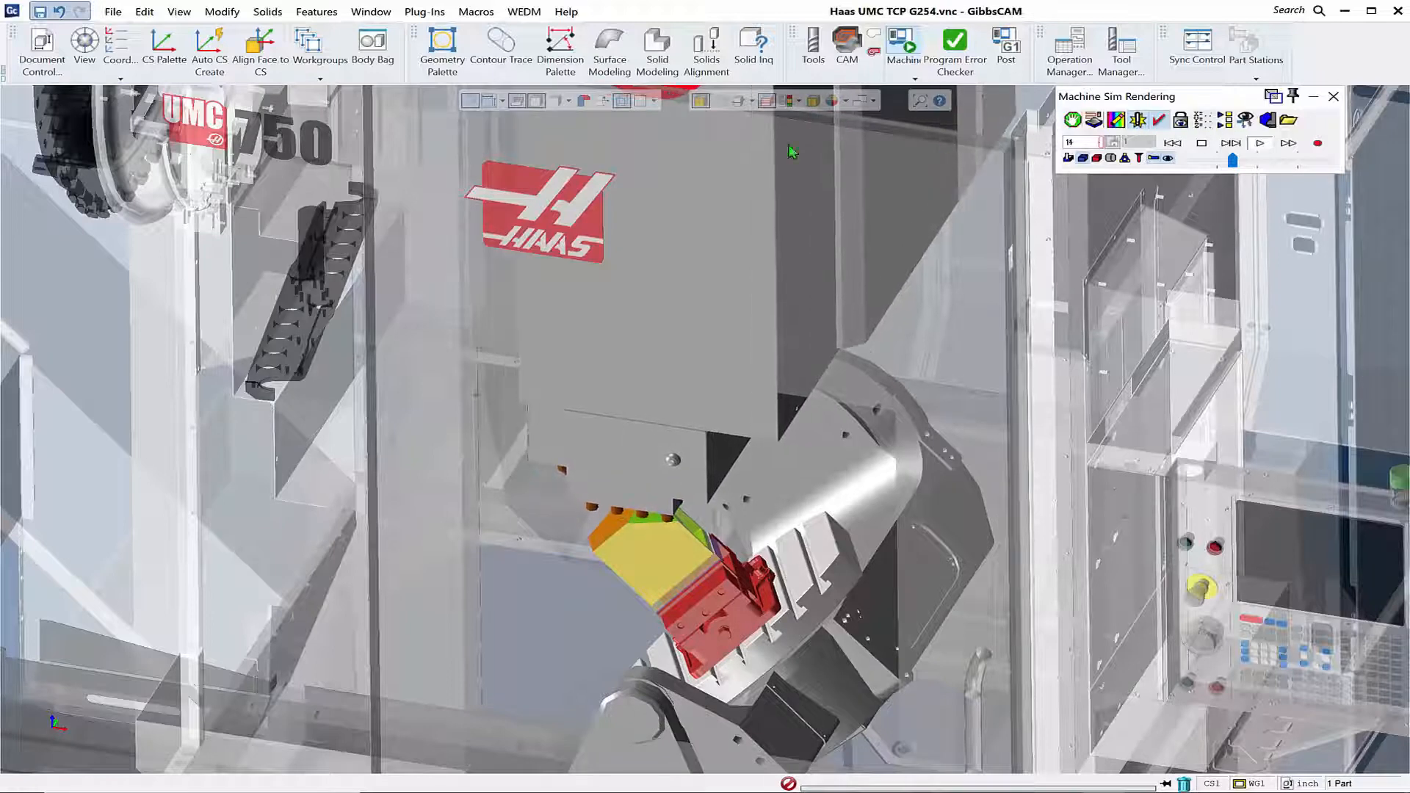
# - Use PathFinder to open the GibbsCAM Macros Folder and position its window for copying files
pyautogui.click(424, 11)
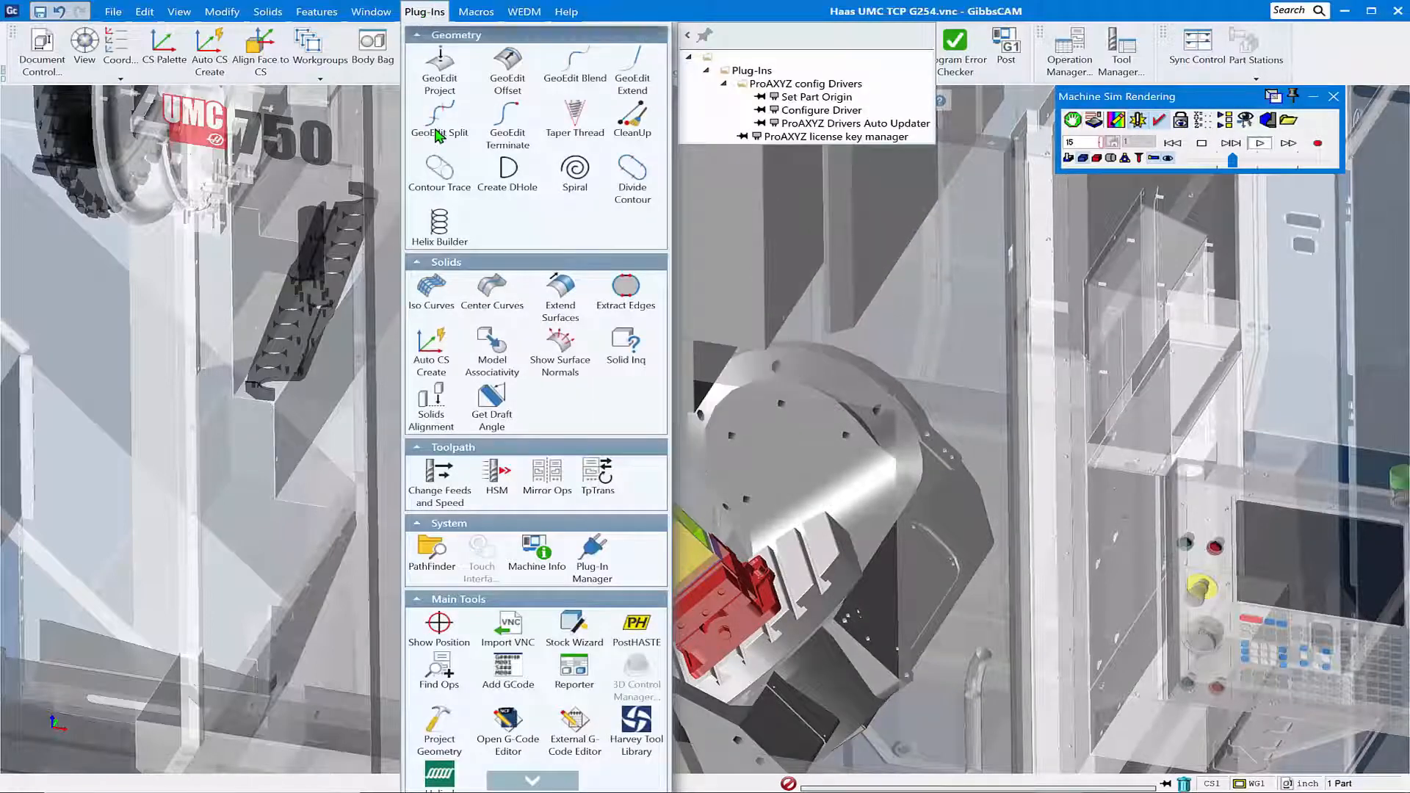
pyautogui.click(428, 557)
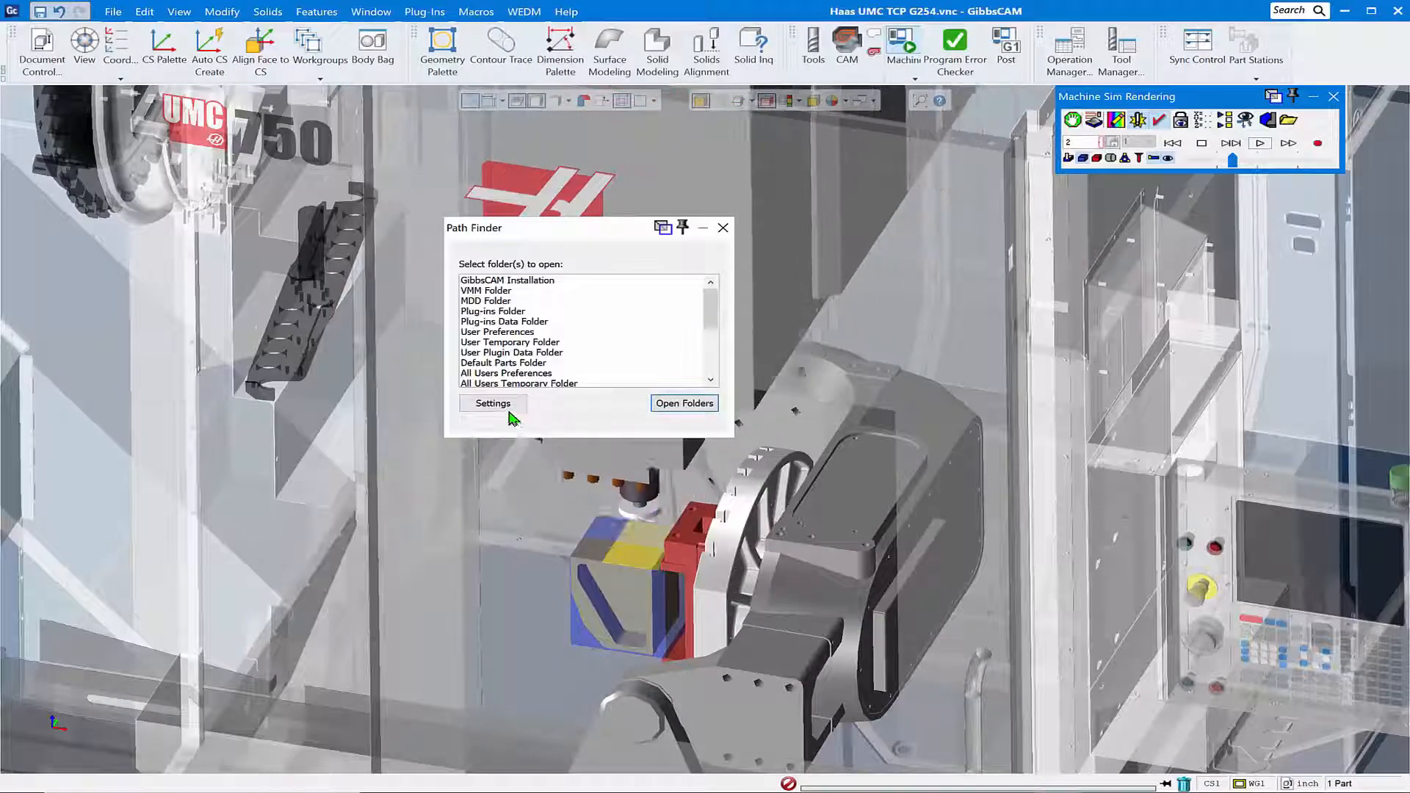
pyautogui.scroll(-2, 505, 360)
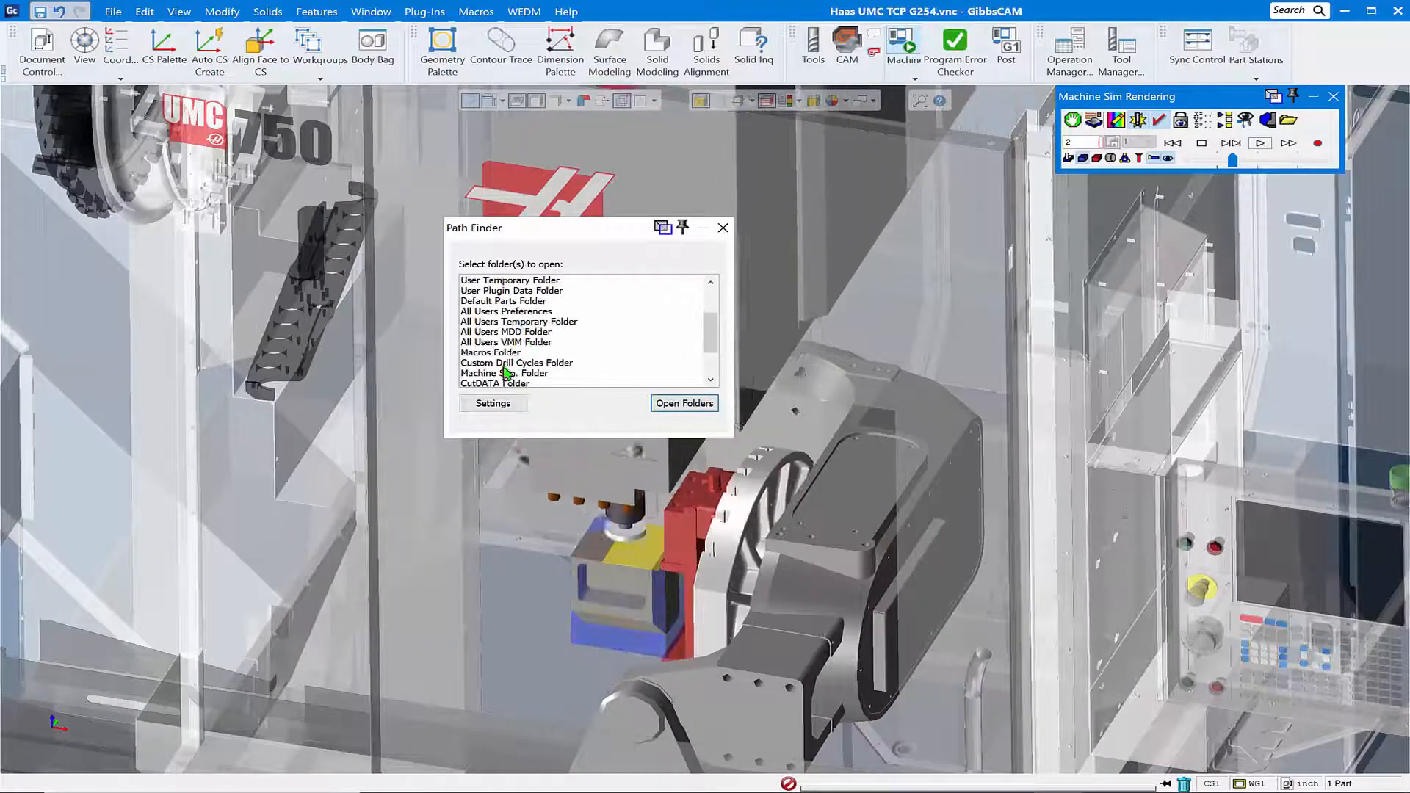
pyautogui.click(498, 354)
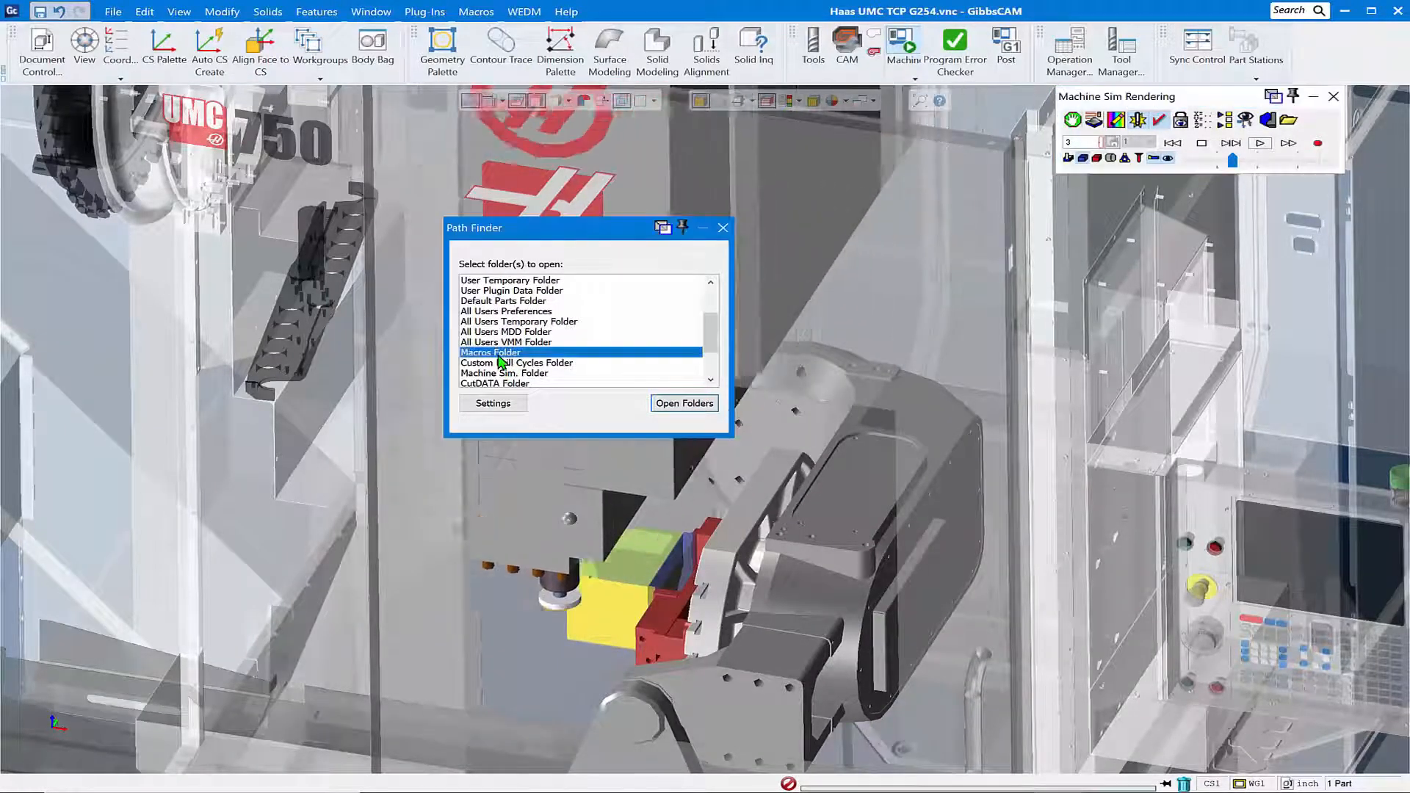
pyautogui.click(677, 403)
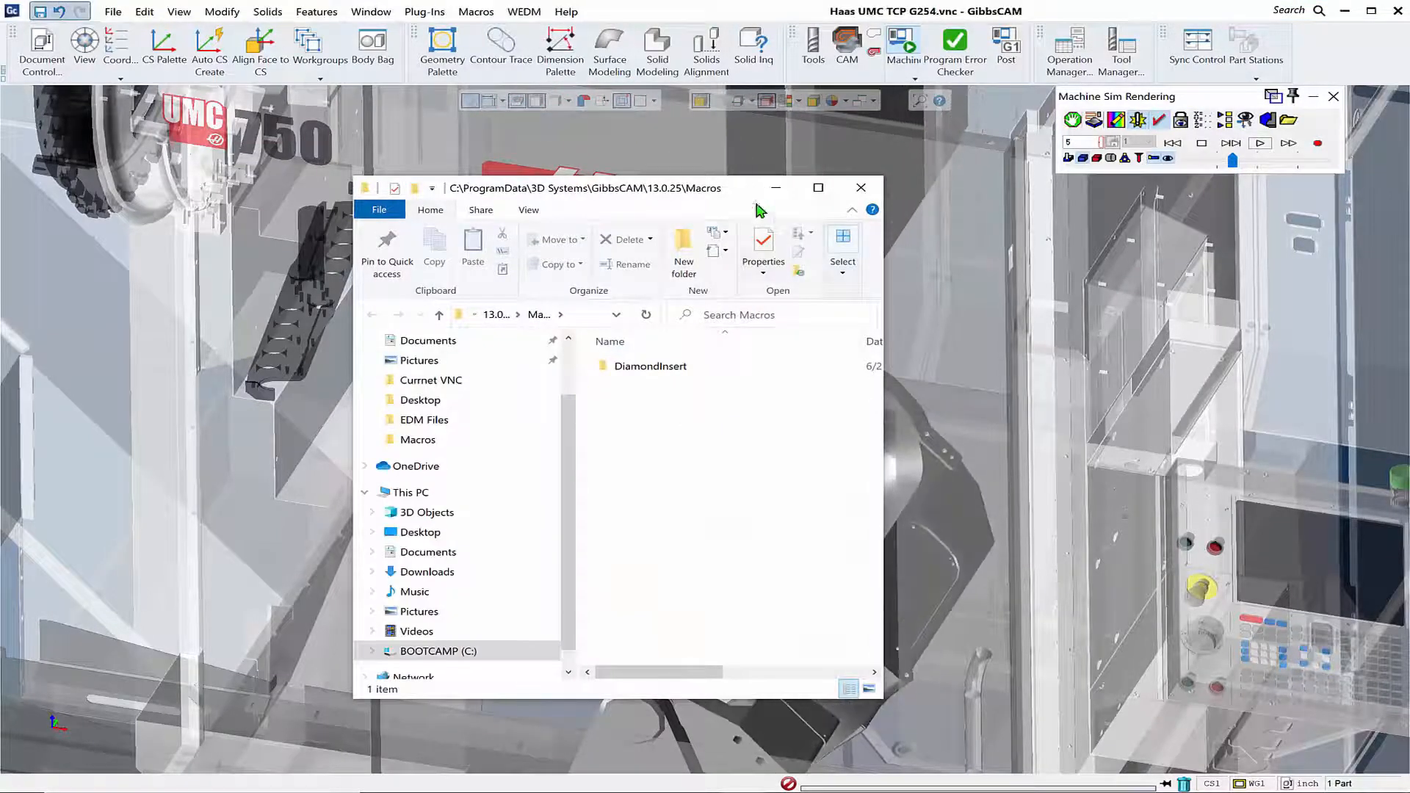
pyautogui.moveTo(512, 189); pyautogui.dragTo(344, 154)
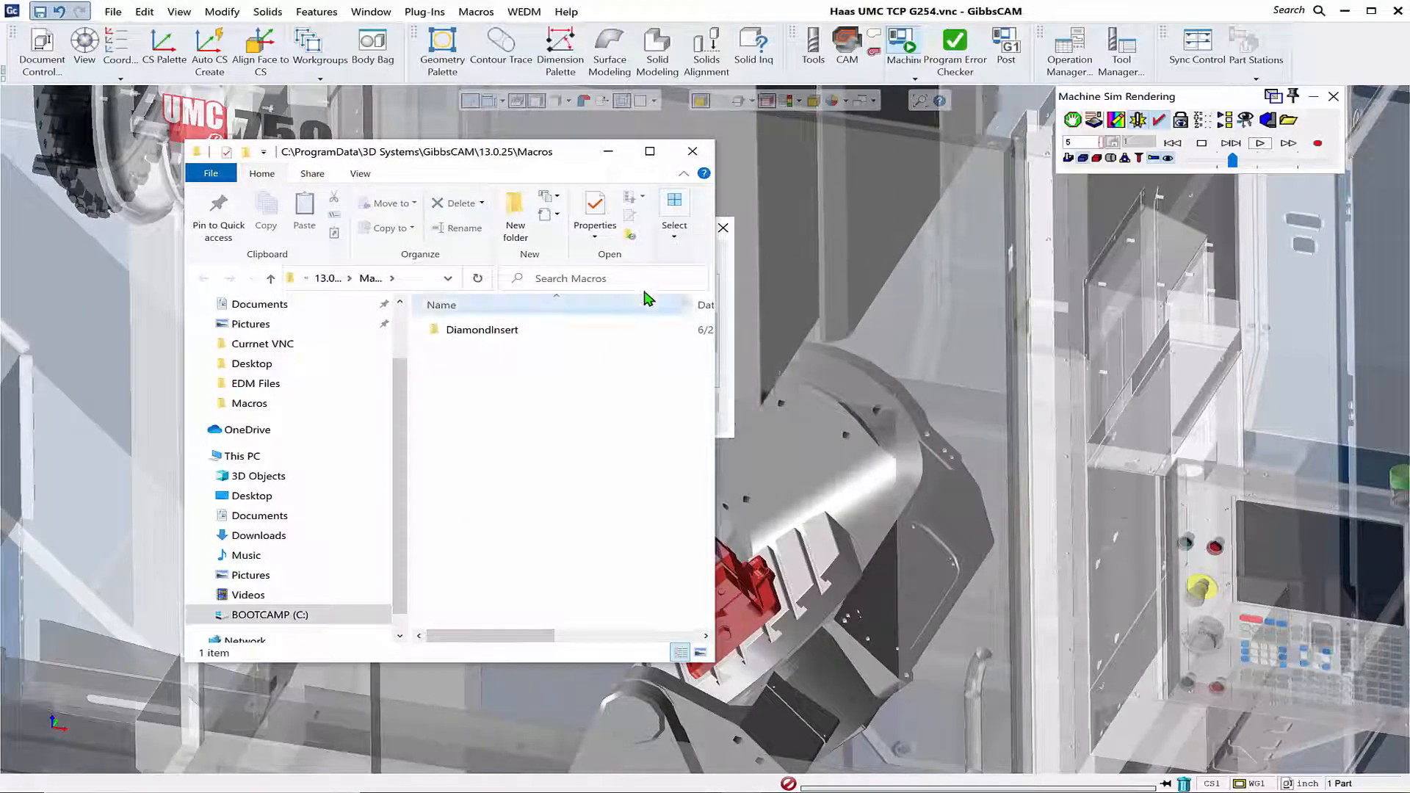
# - Minimize GibbsCAM, open the desktop's Macros folder and place its window beside the GibbsCAM Macros folder
pyautogui.click(1345, 13)
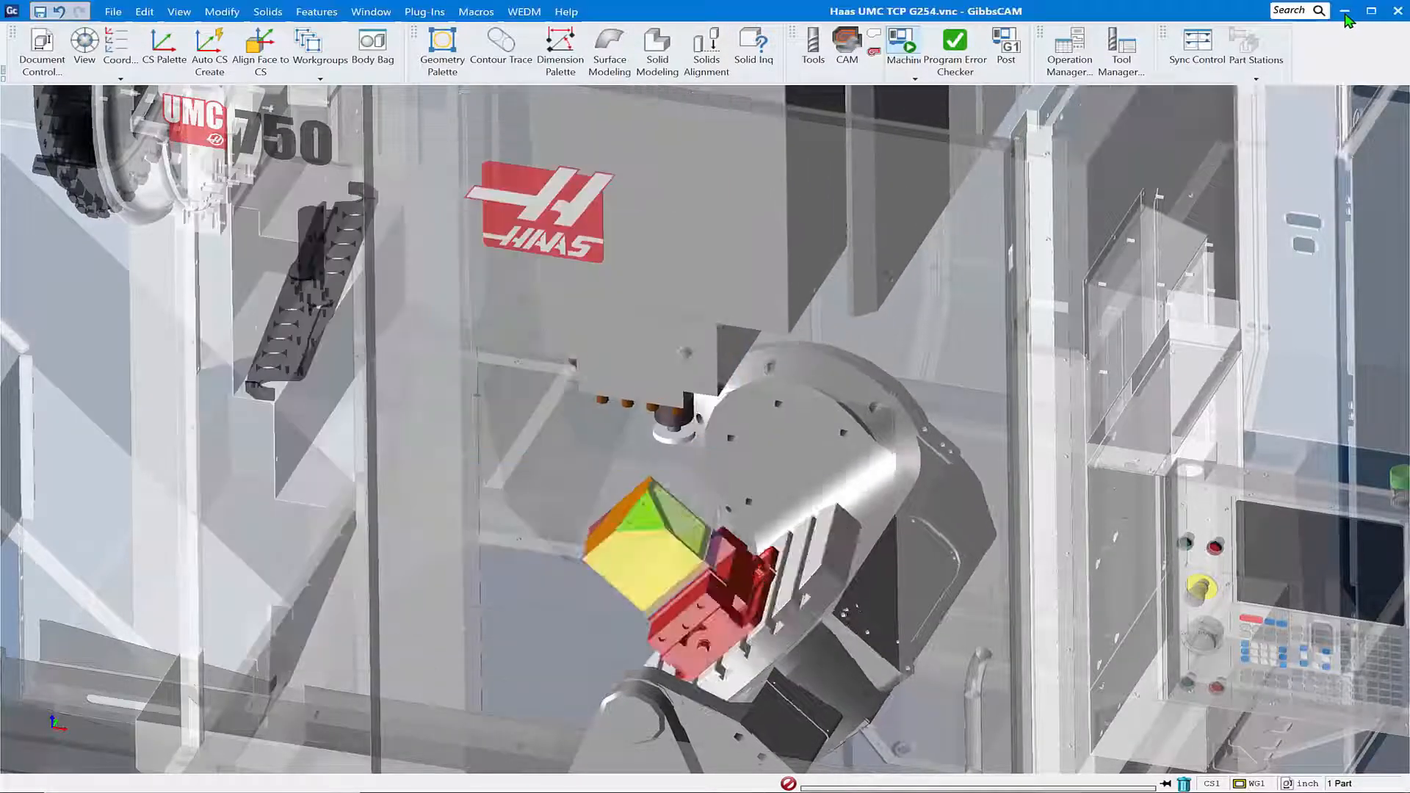
pyautogui.click(1345, 14)
pyautogui.click(1077, 81)
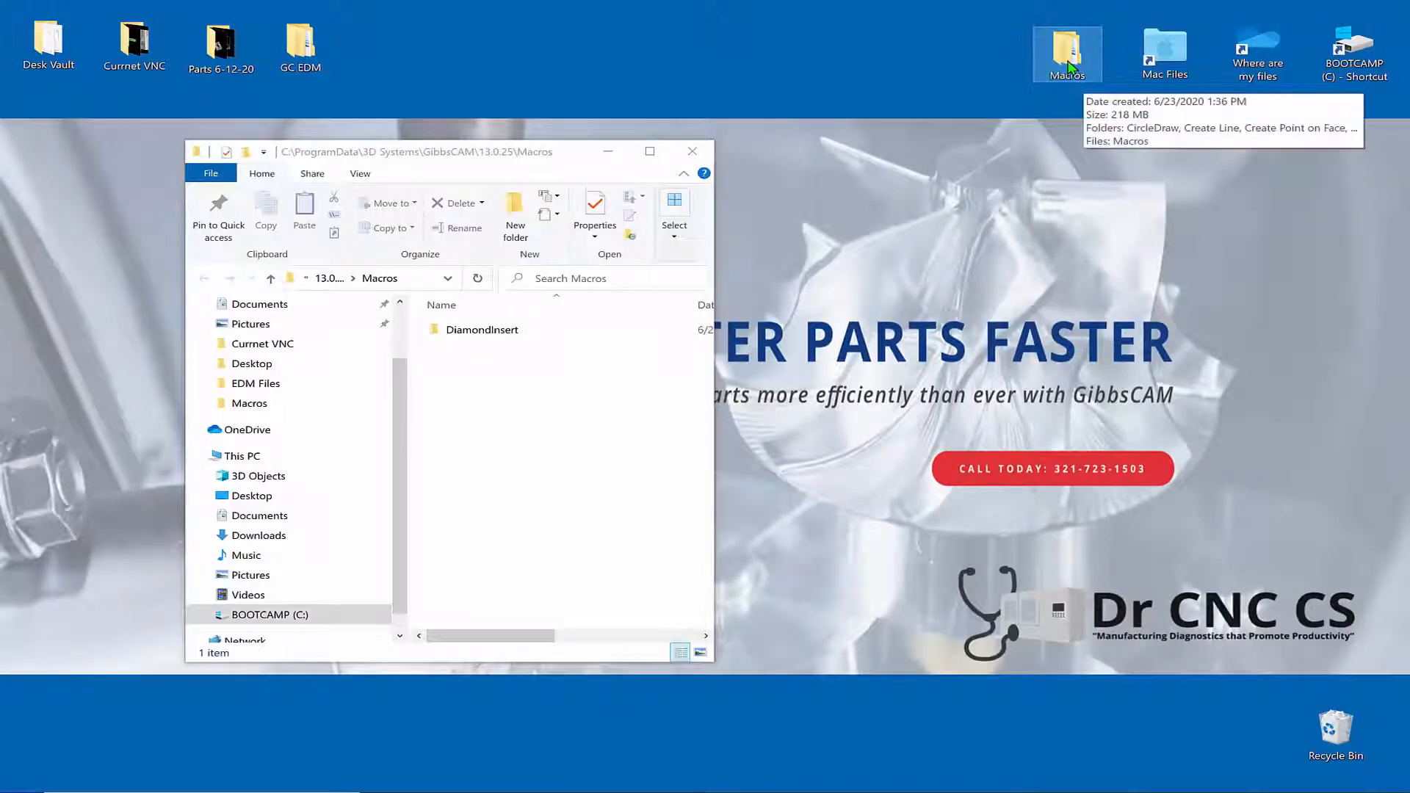
pyautogui.doubleClick(1069, 67)
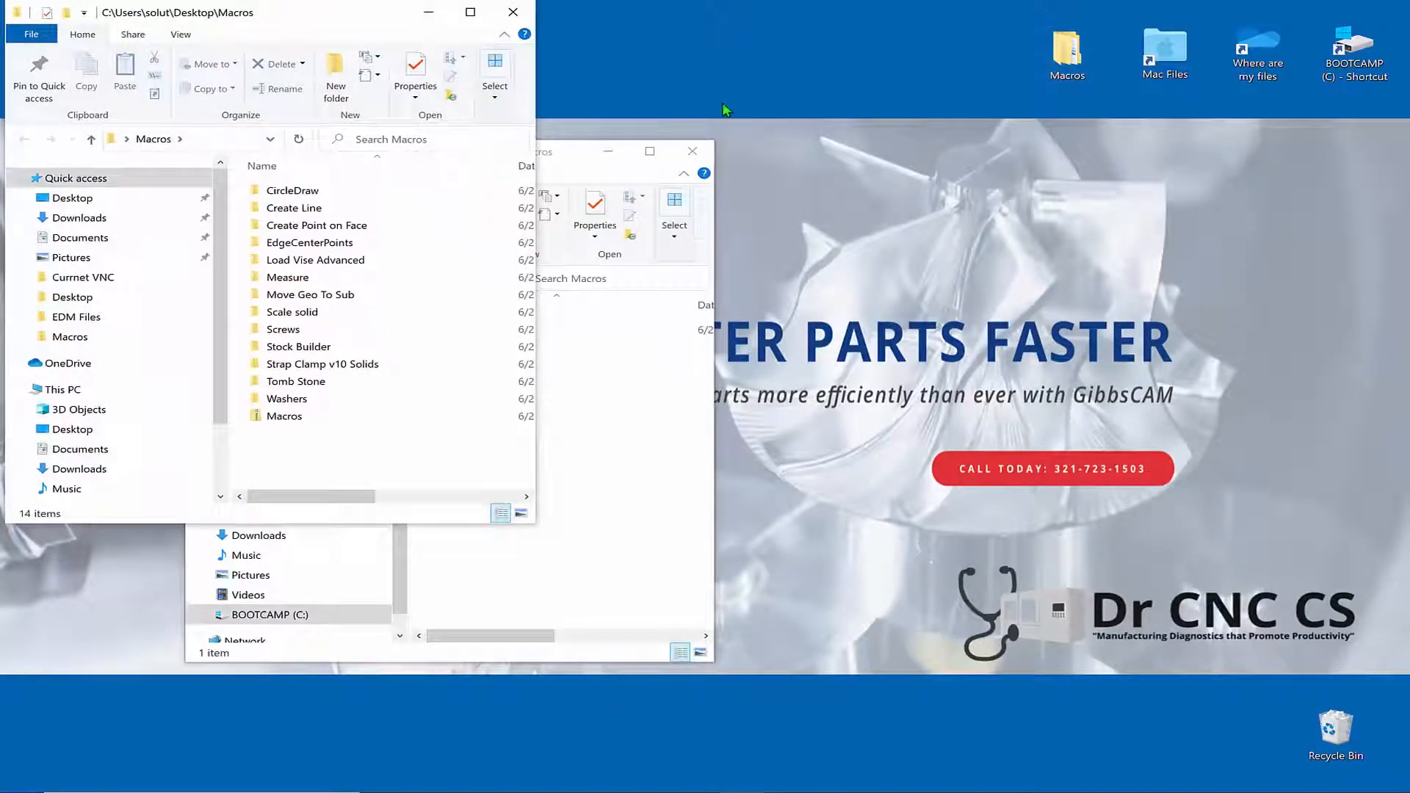
pyautogui.moveTo(331, 14); pyautogui.dragTo(1099, 139)
# - Copy the folders CircleDraw through Washers from the desktop Macros folder into the GibbsCAM Macros folder, and close the source folder
pyautogui.click(1065, 321)
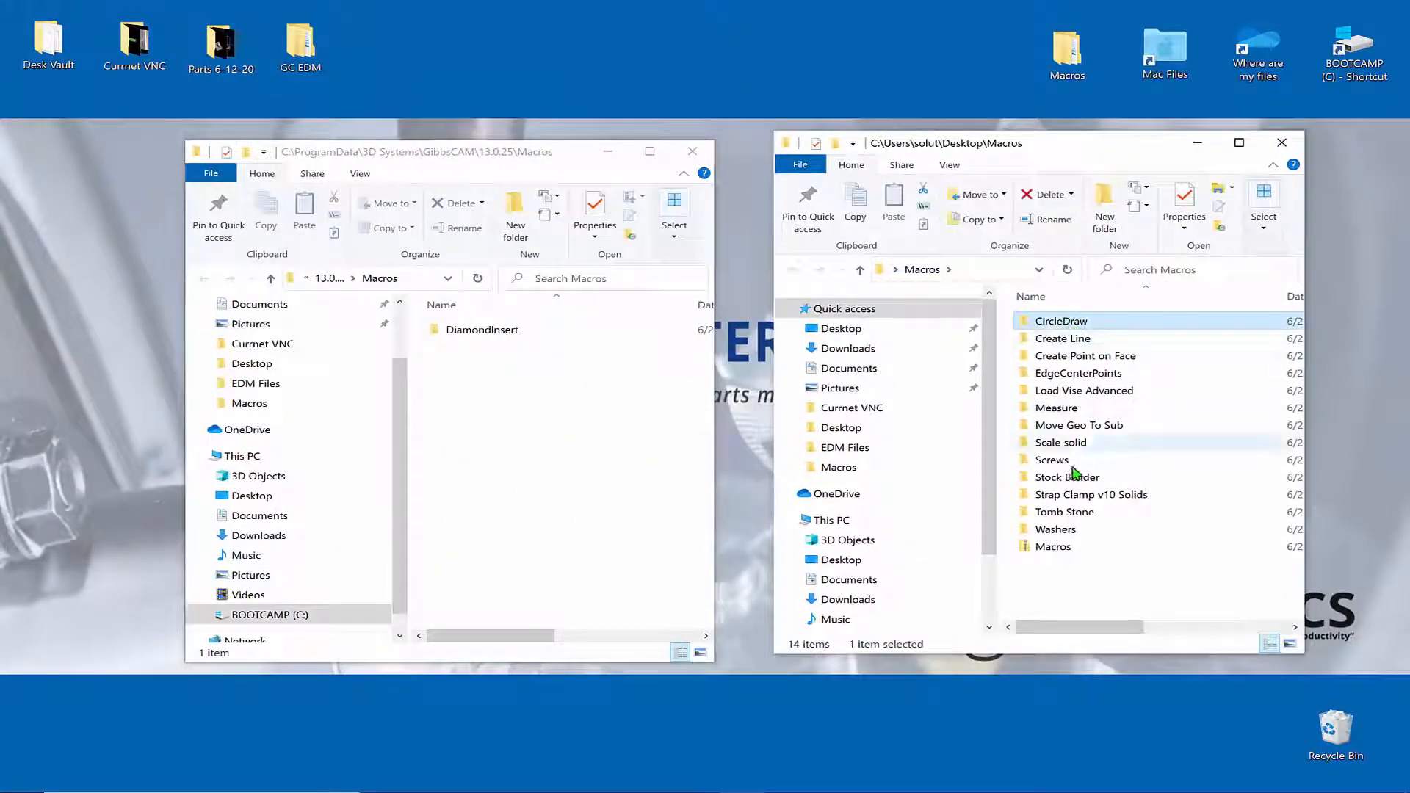
pyautogui.keyDown('shift'); pyautogui.click(1055, 529); pyautogui.keyUp('shift')
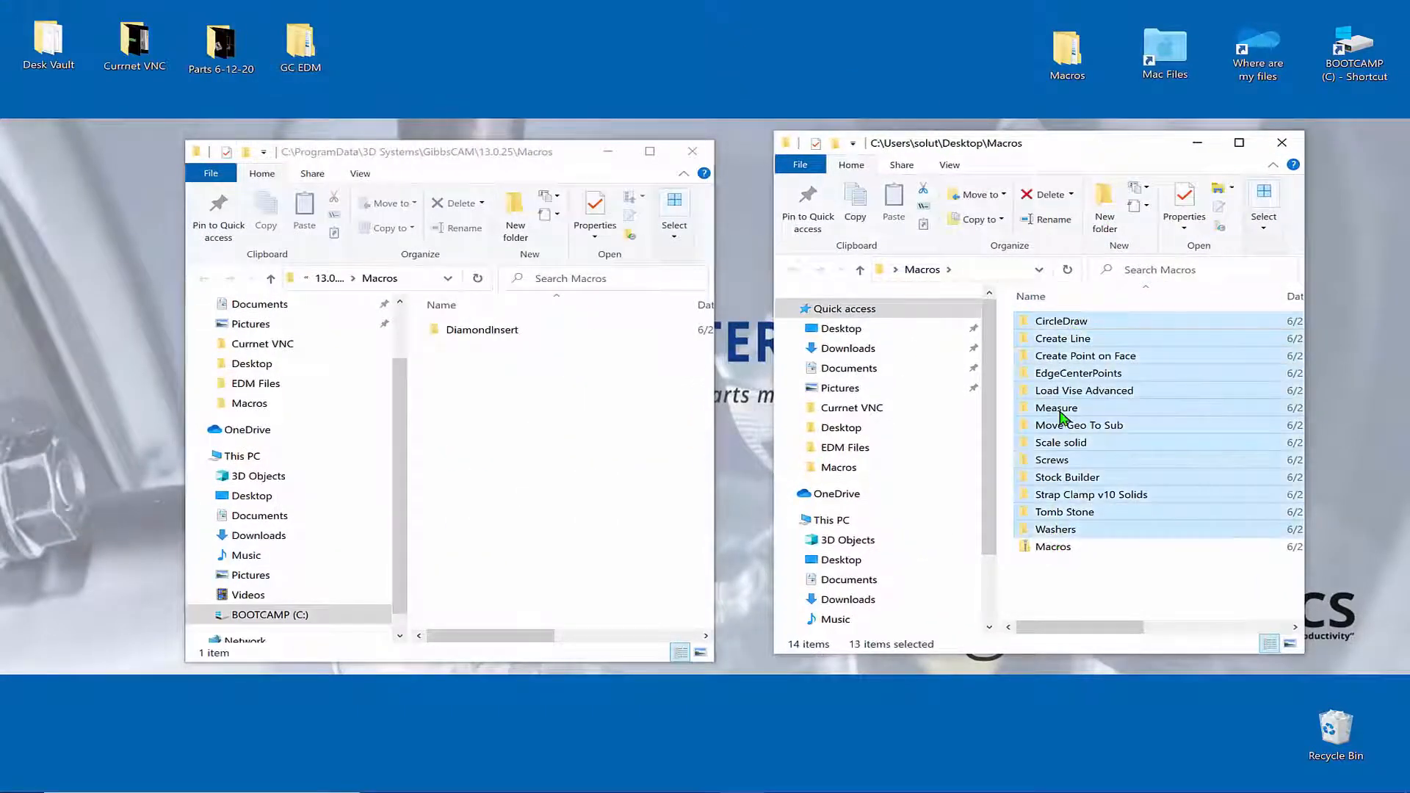
pyautogui.moveTo(1060, 416); pyautogui.dragTo(515, 448, button='right')
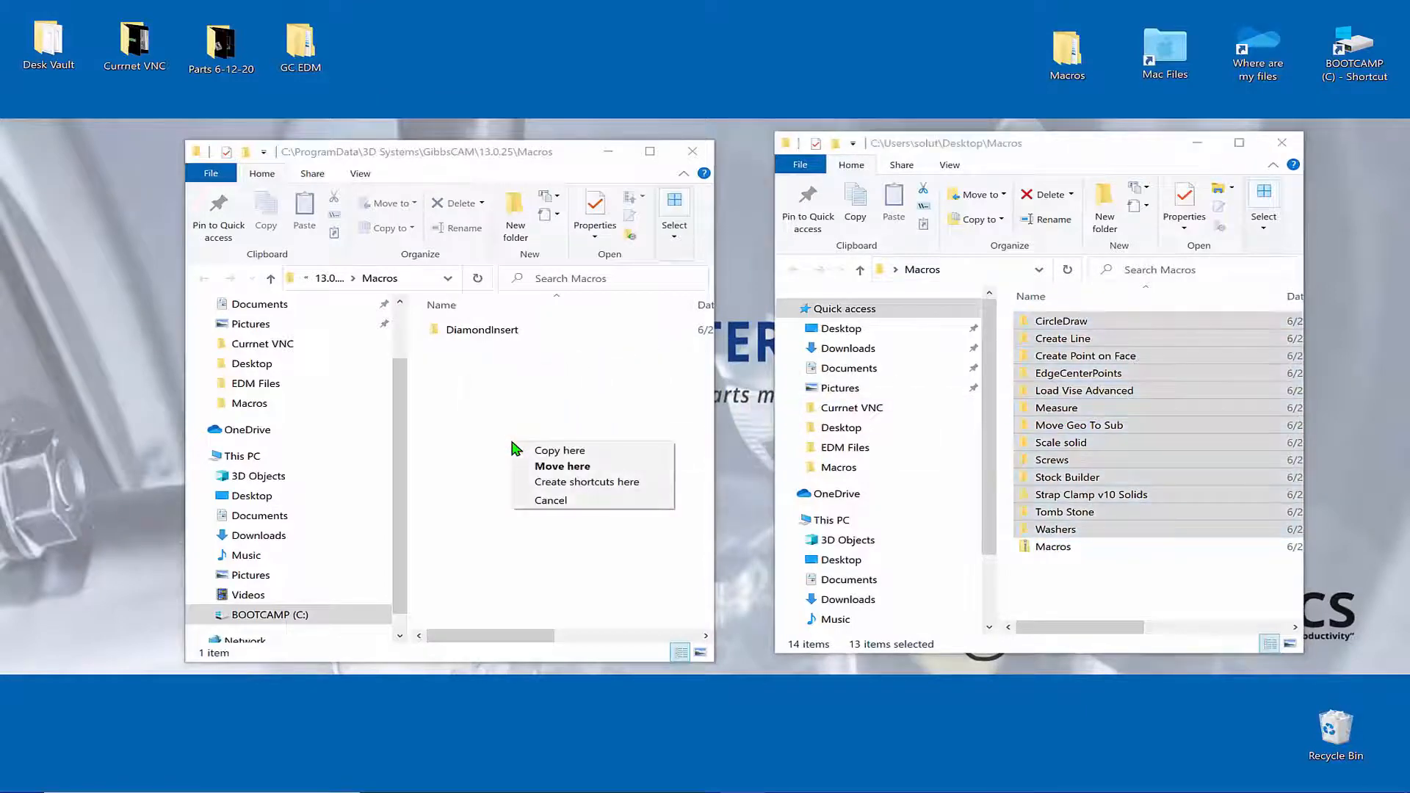
pyautogui.click(576, 451)
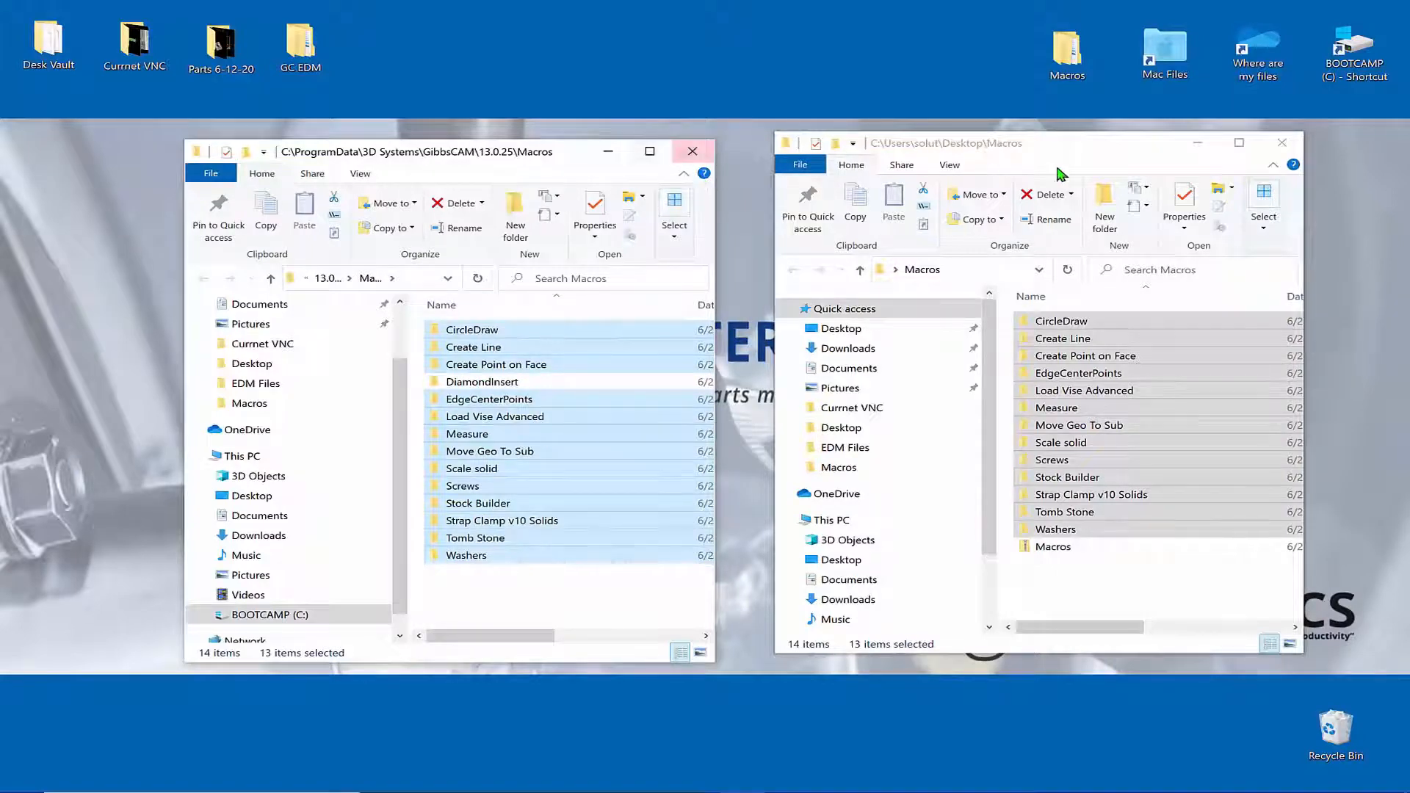
pyautogui.click(1282, 142)
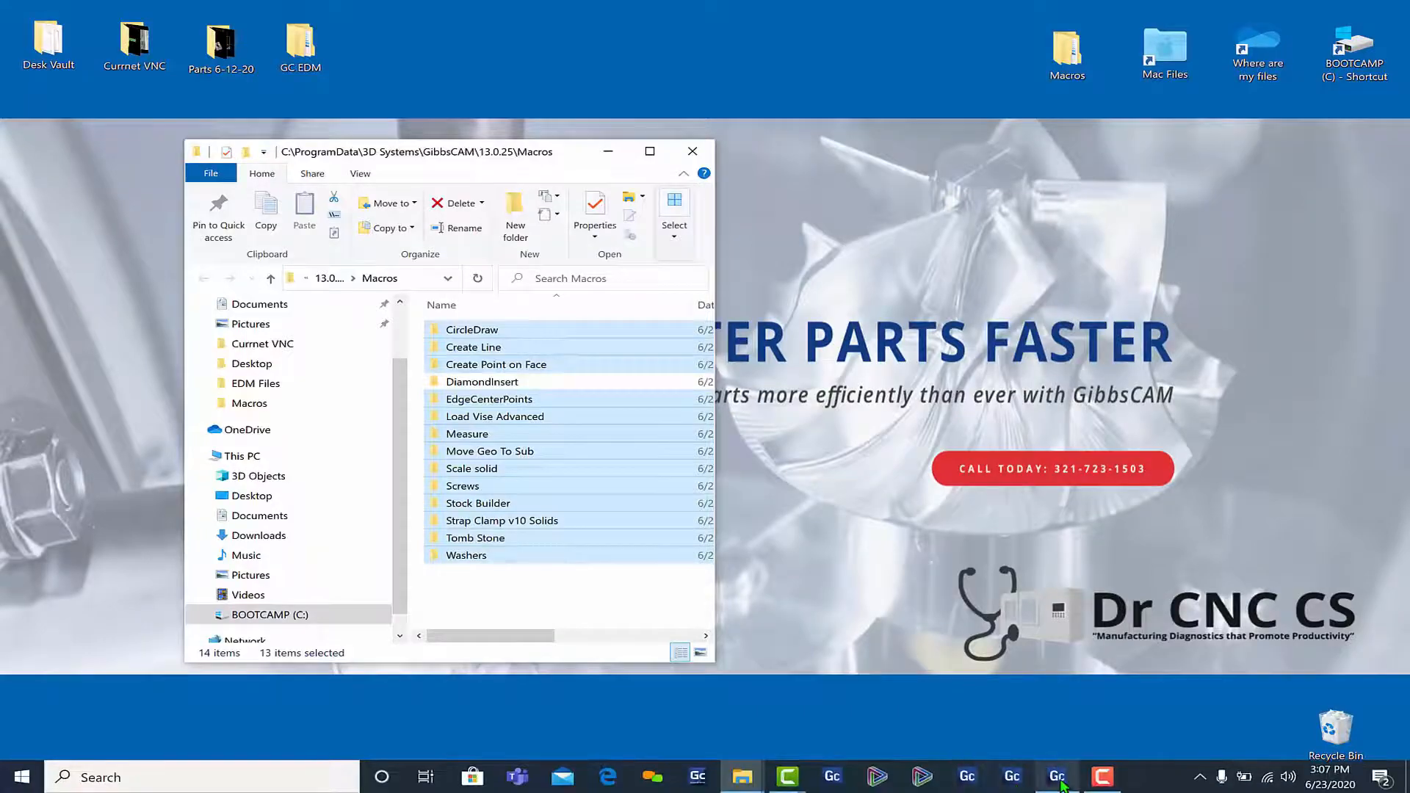
# - Switch back to GibbsCAM, close the machine simulation and open the macro configuration
pyautogui.click(1035, 779)
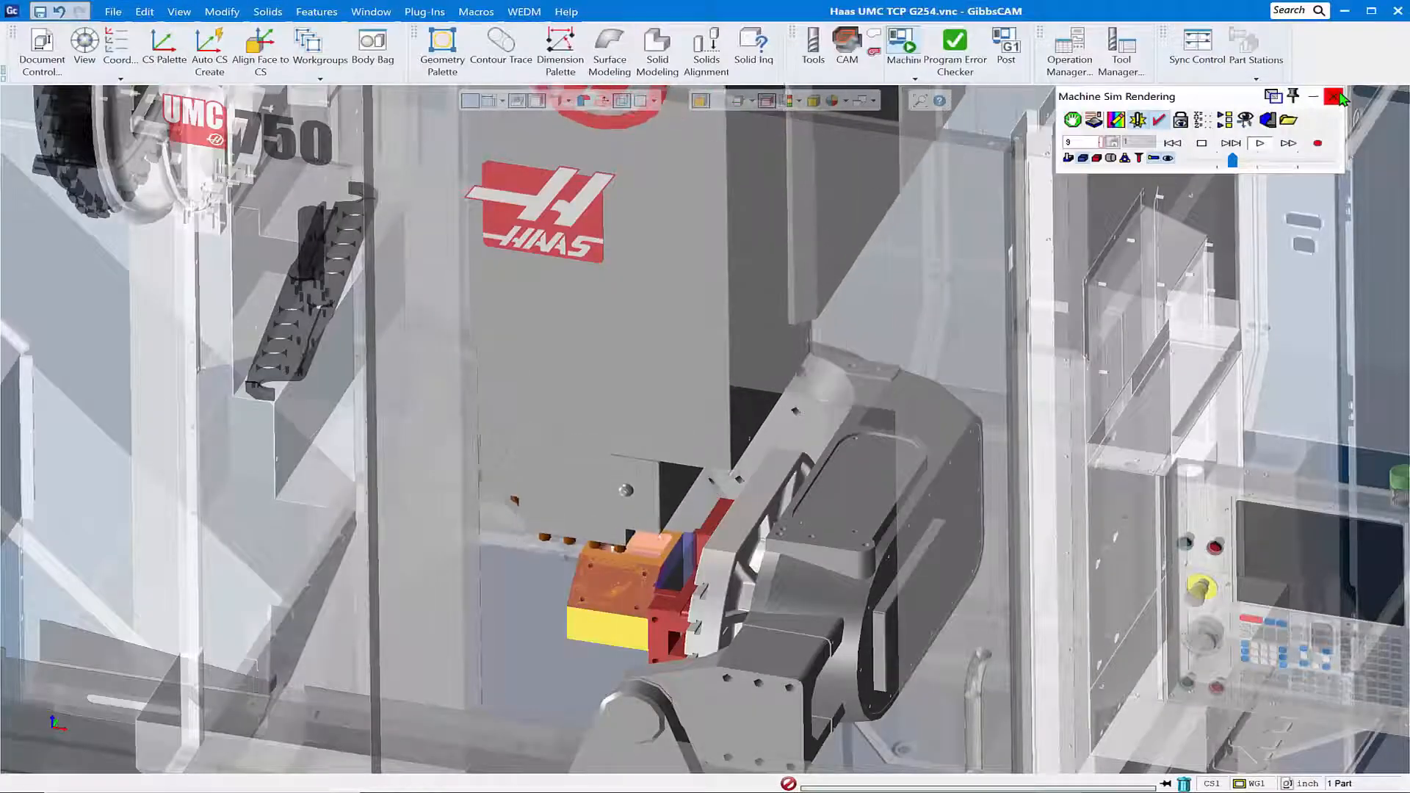
pyautogui.click(1334, 97)
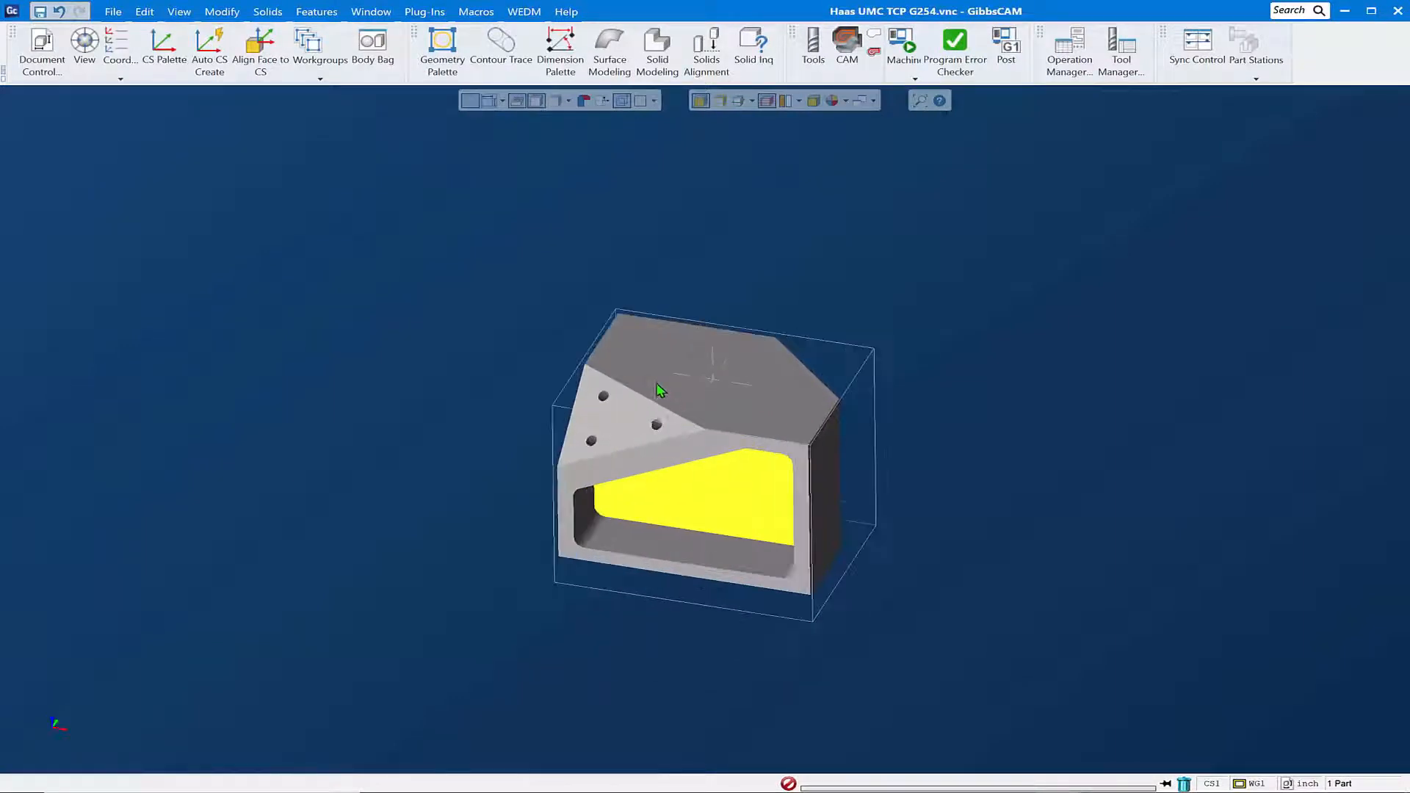
pyautogui.click(372, 20)
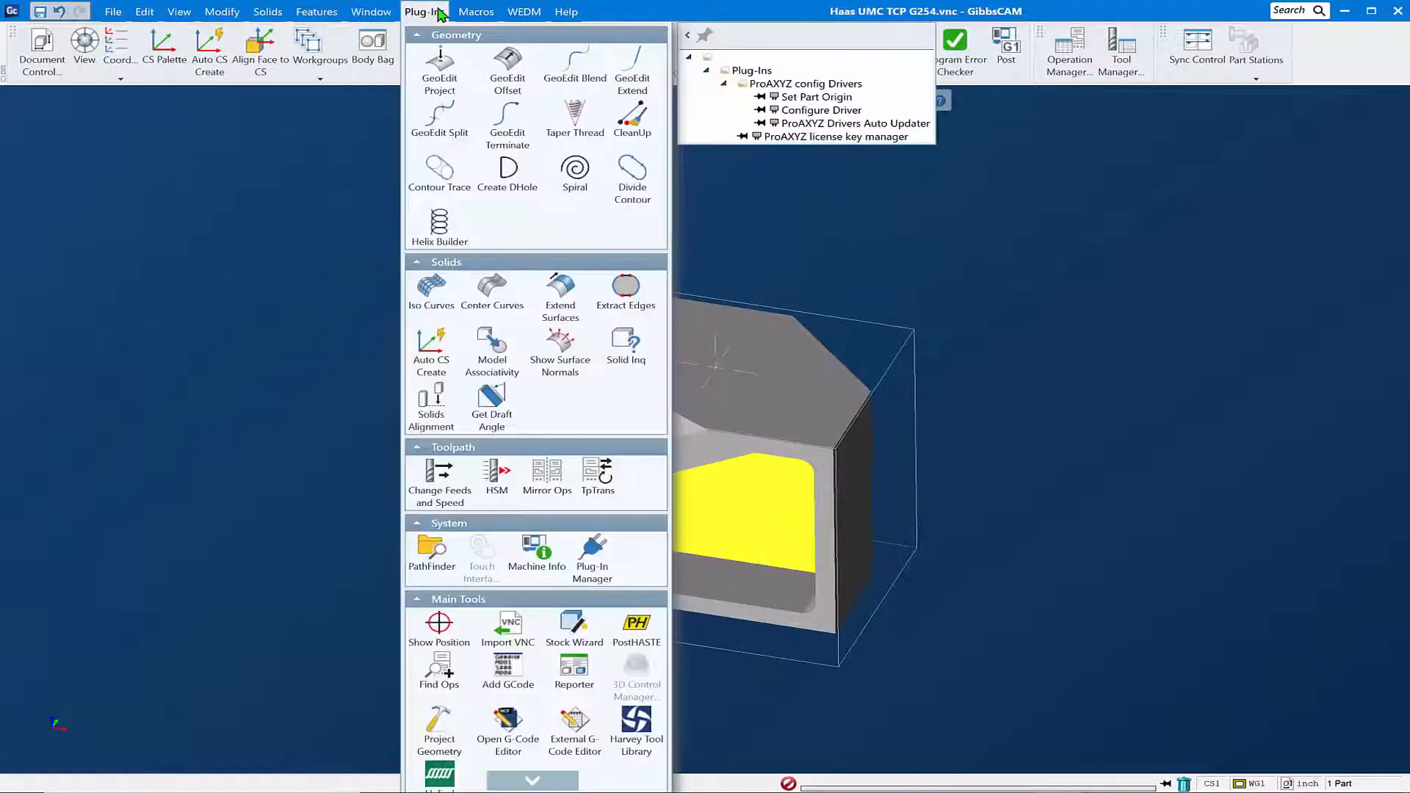
pyautogui.moveTo(484, 19)
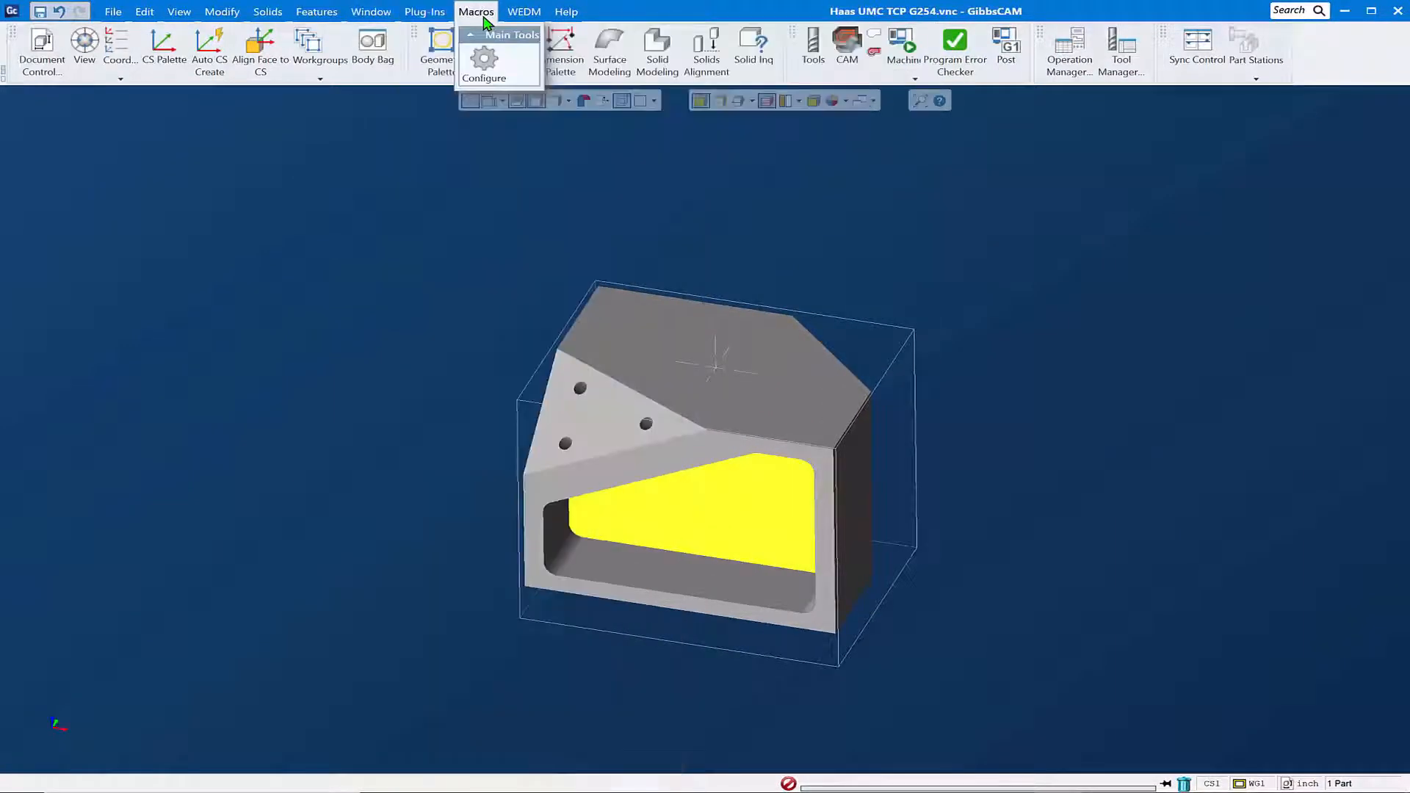
pyautogui.click(484, 63)
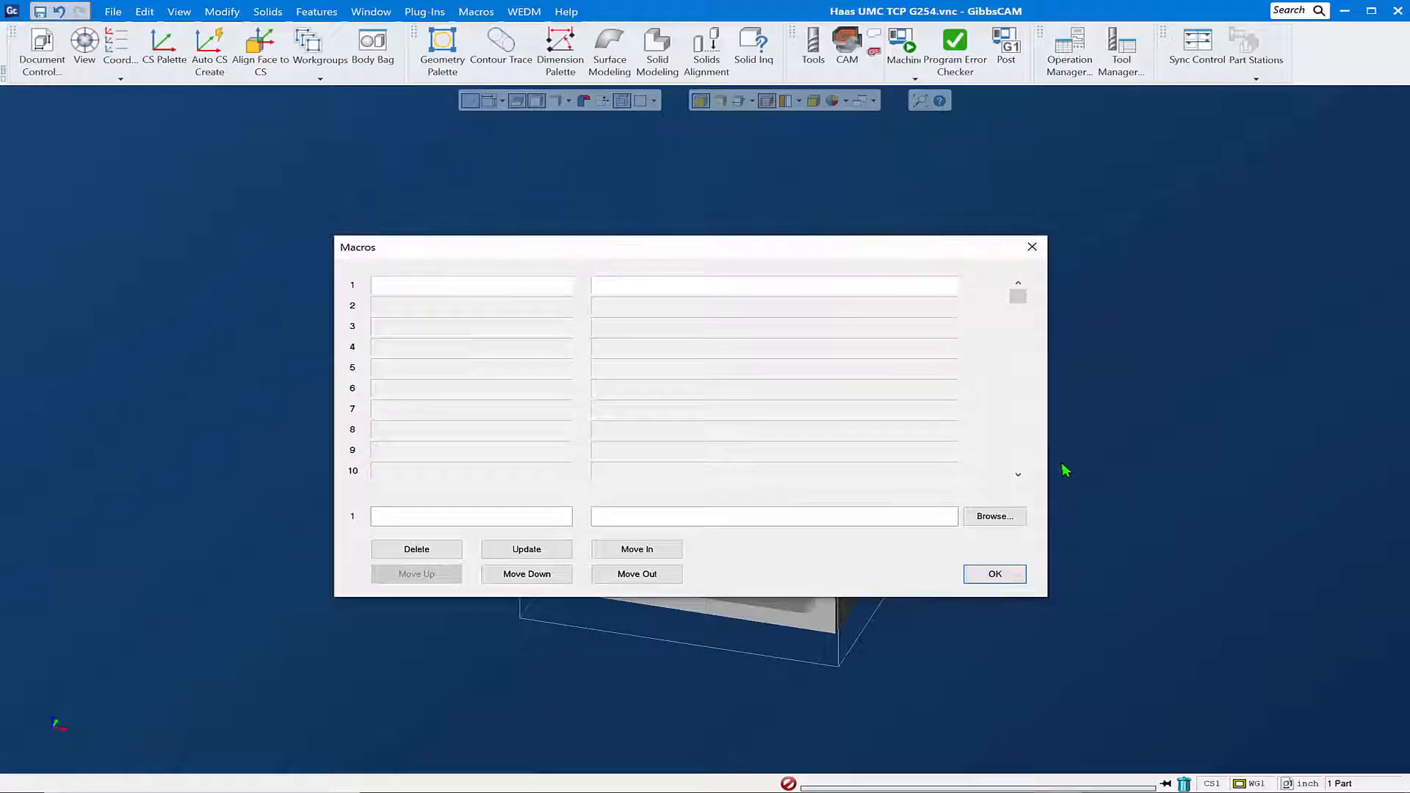
# - Browse into the Create Point on Face folders and add CreatePointOnFace.mac as macro 1
pyautogui.click(1015, 520)
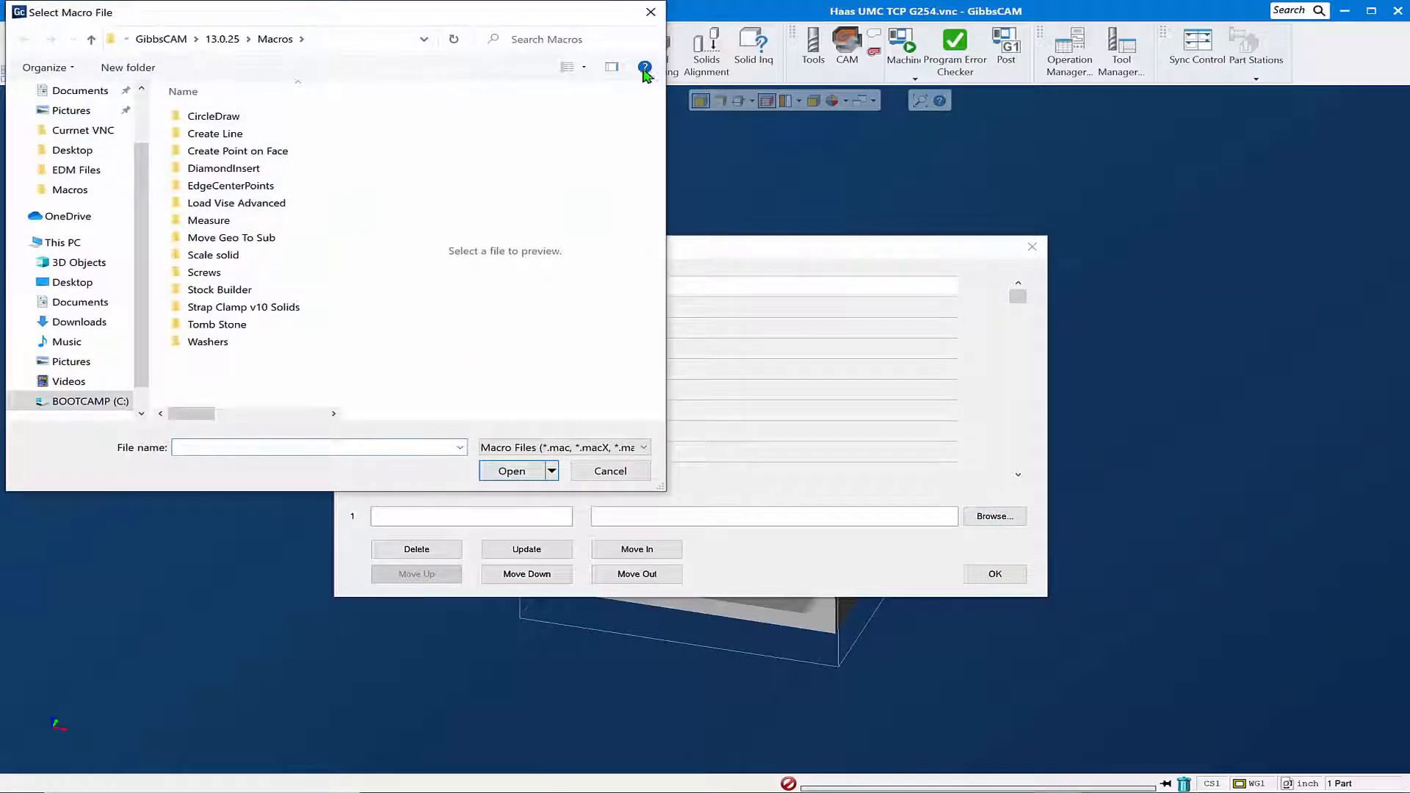
pyautogui.moveTo(487, 16); pyautogui.dragTo(1196, 134)
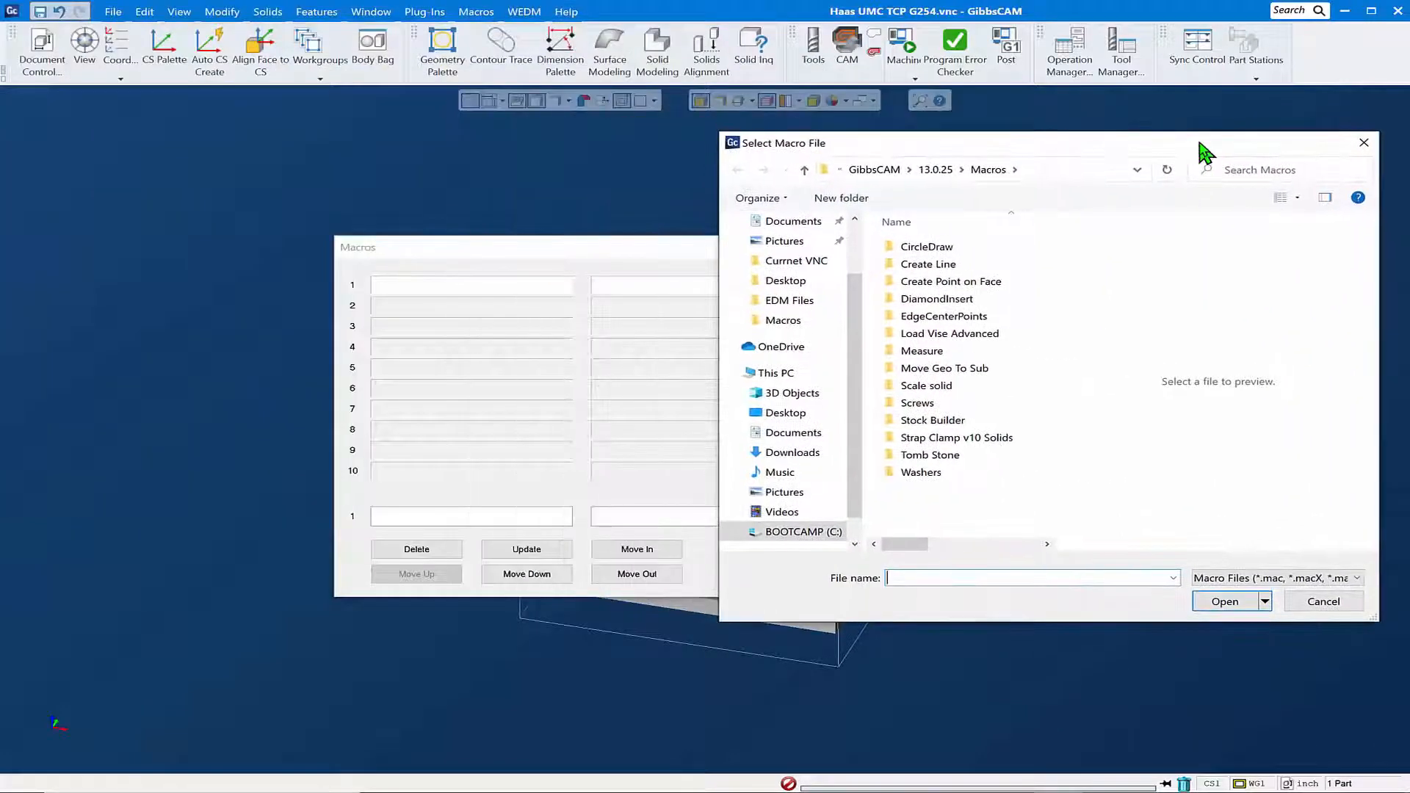
pyautogui.doubleClick(965, 284)
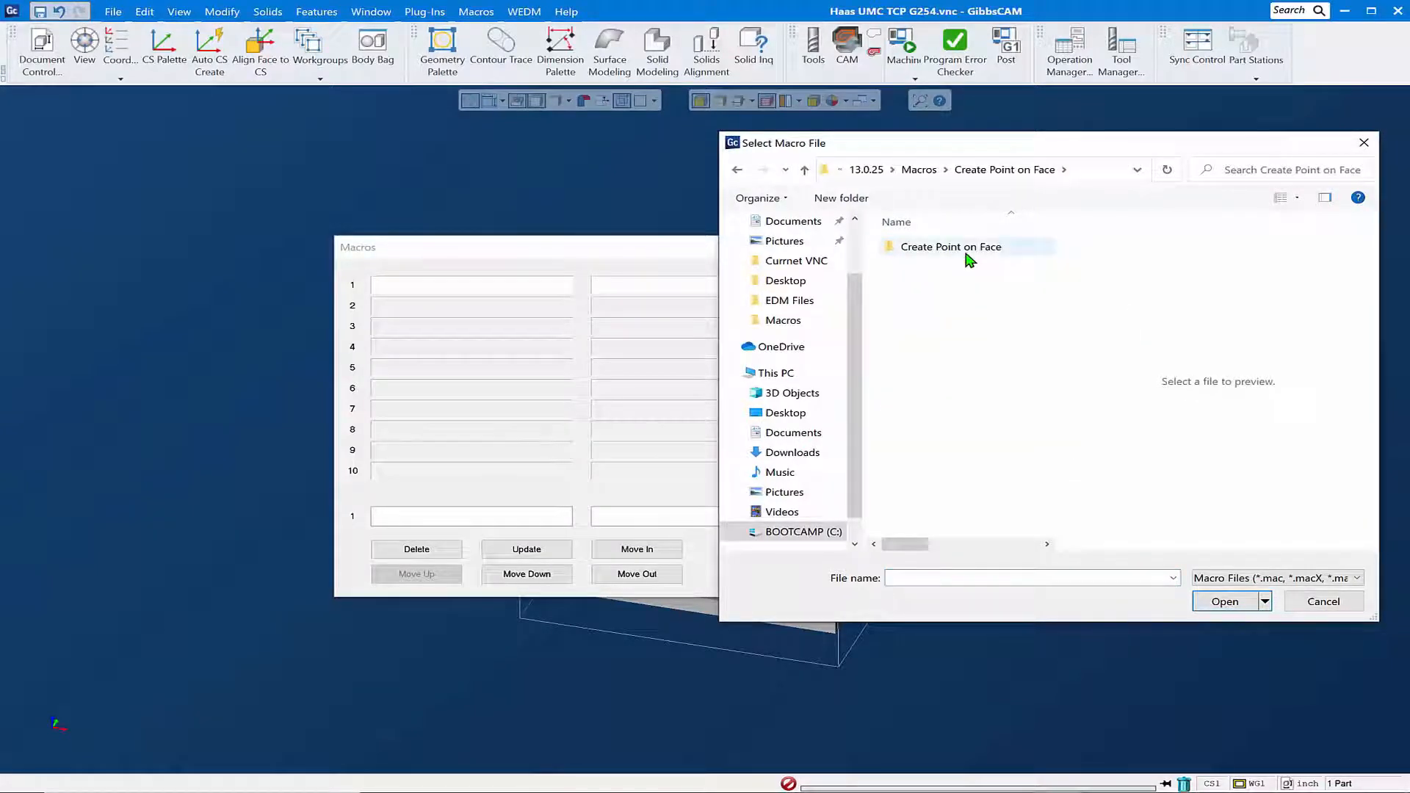
pyautogui.doubleClick(967, 249)
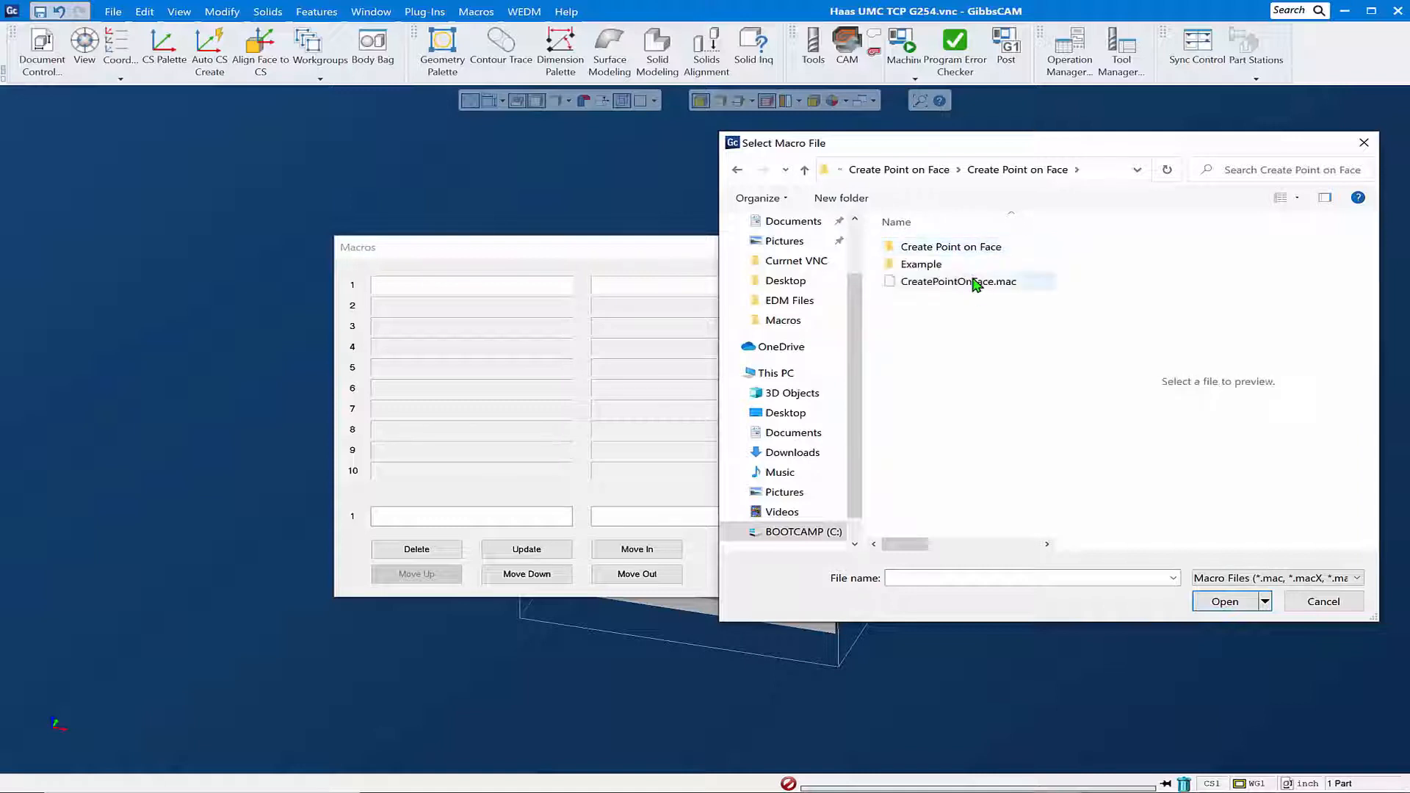
pyautogui.moveTo(947, 283); pyautogui.dragTo(497, 286)
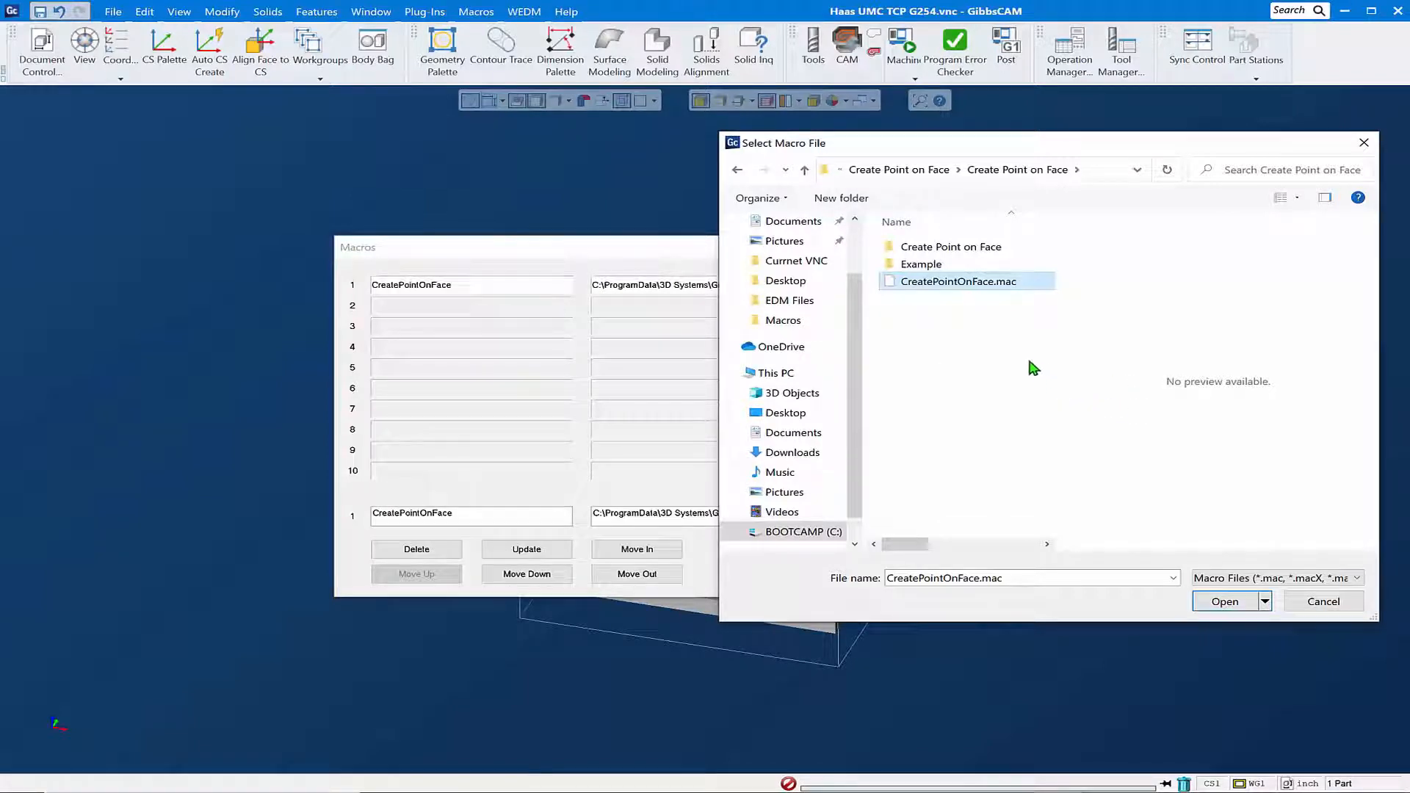
# - Return to the main Macros folder and add Load Vise Advanced.mac from its subfolder as macro 2
pyautogui.click(804, 171)
pyautogui.click(804, 170)
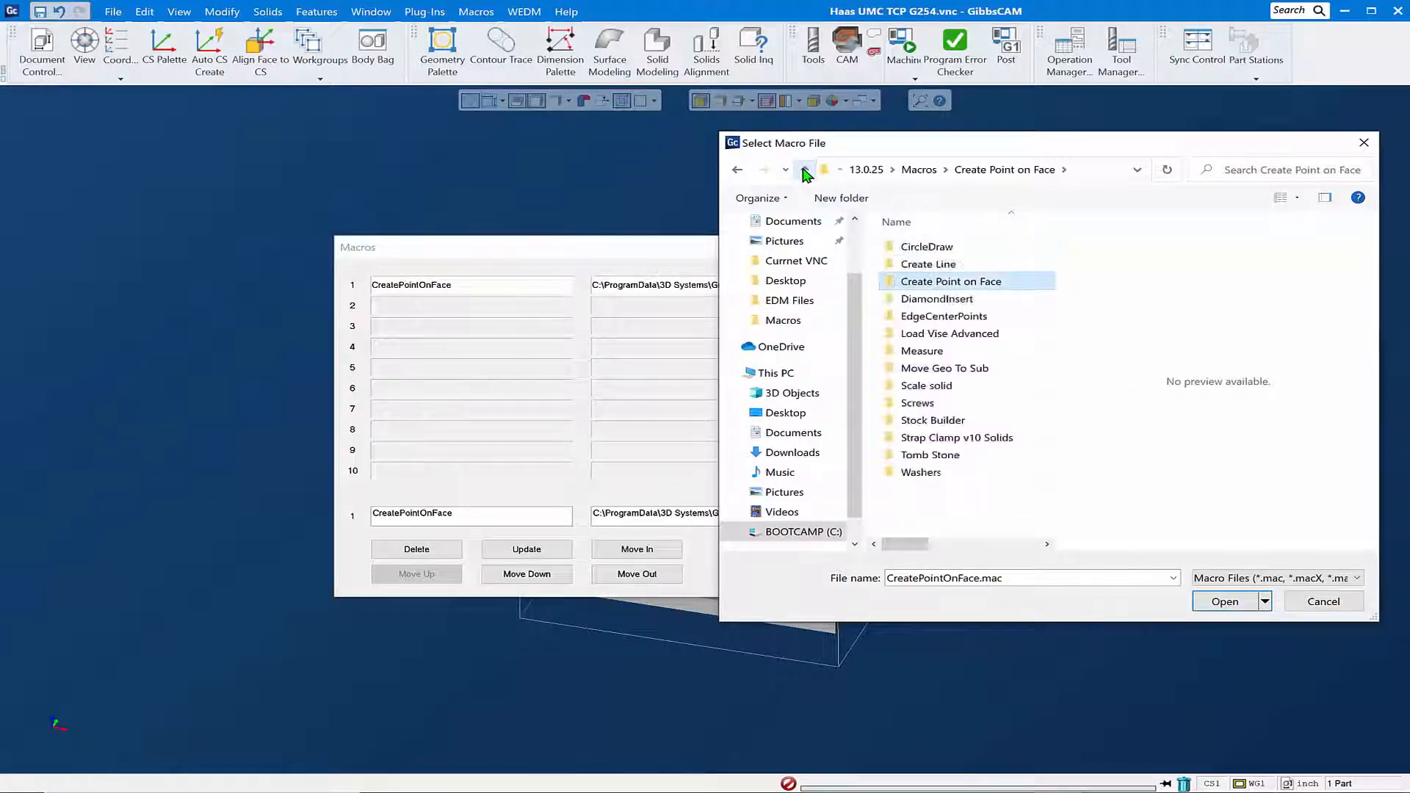
pyautogui.doubleClick(939, 337)
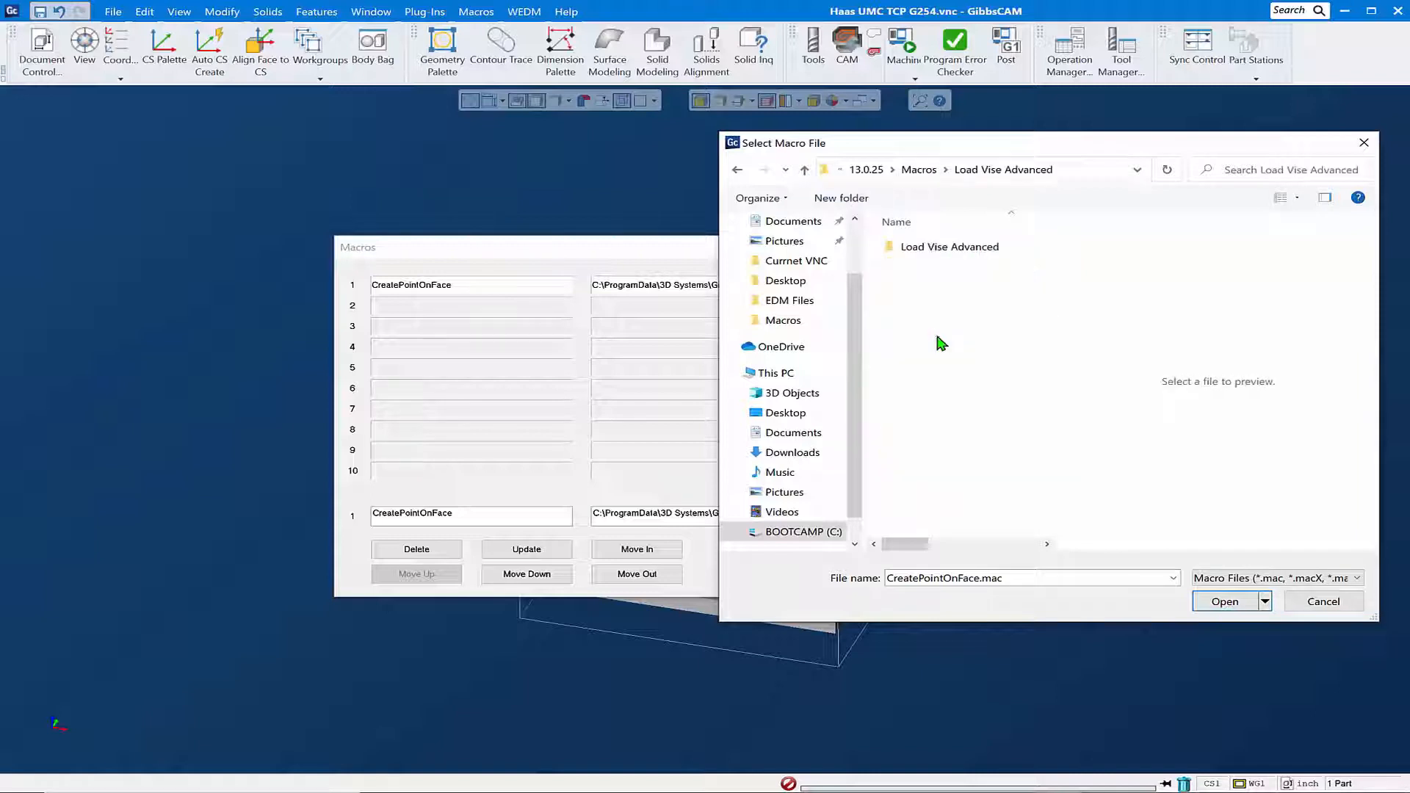
pyautogui.doubleClick(937, 249)
pyautogui.doubleClick(944, 266)
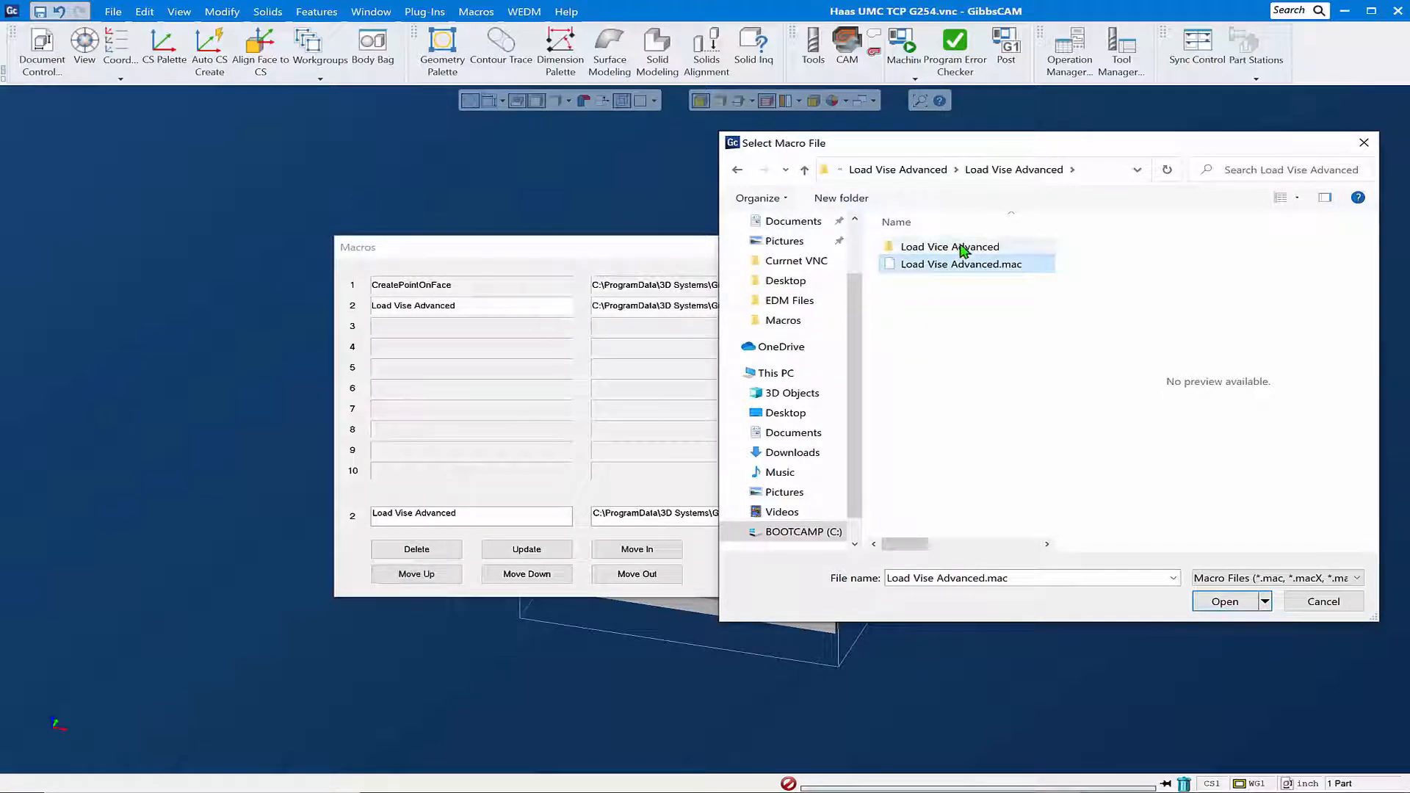
# - Add ScaleSolid.mac from the Scale solid folders as macro 3 and accept the macro configuration
pyautogui.click(804, 171)
pyautogui.click(805, 171)
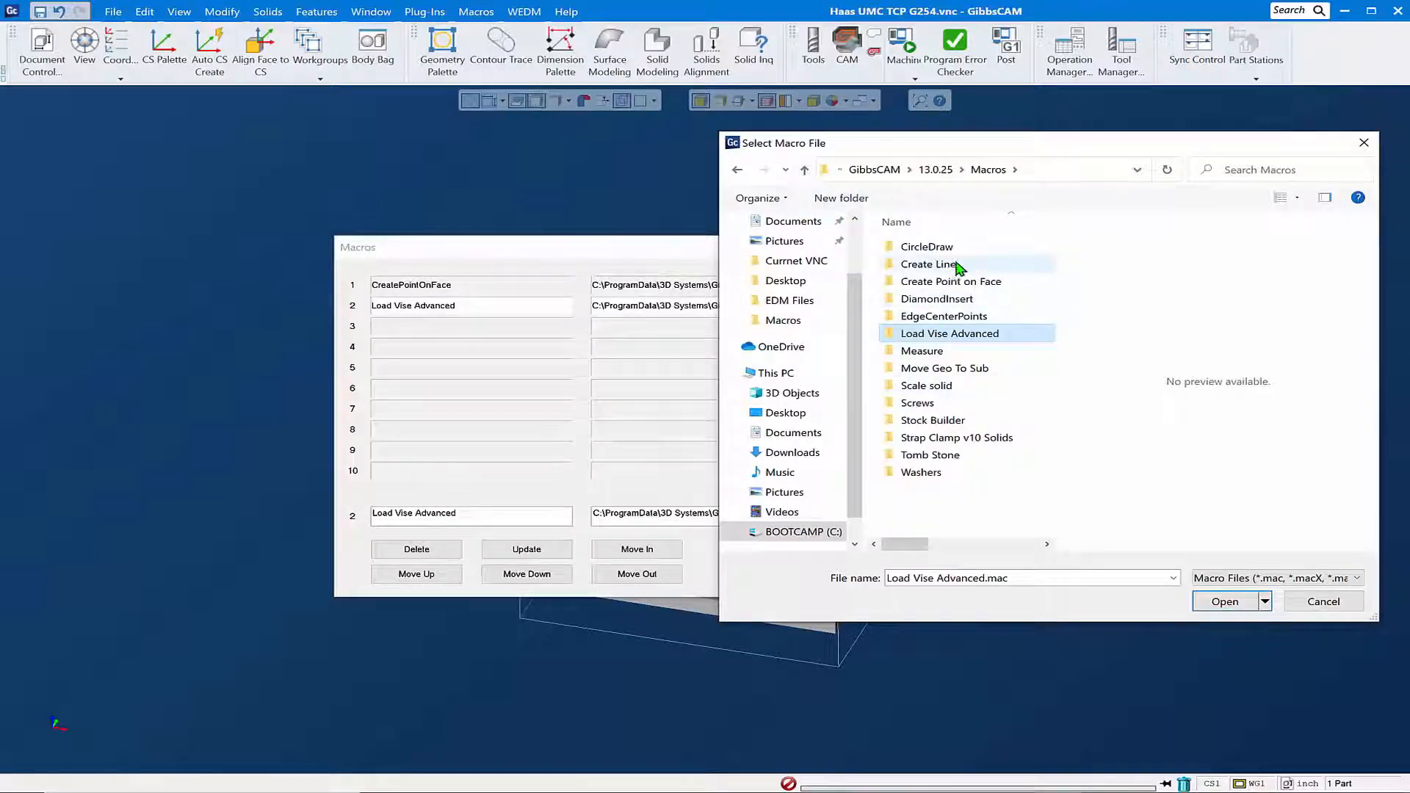
pyautogui.click(928, 389)
pyautogui.doubleClick(929, 390)
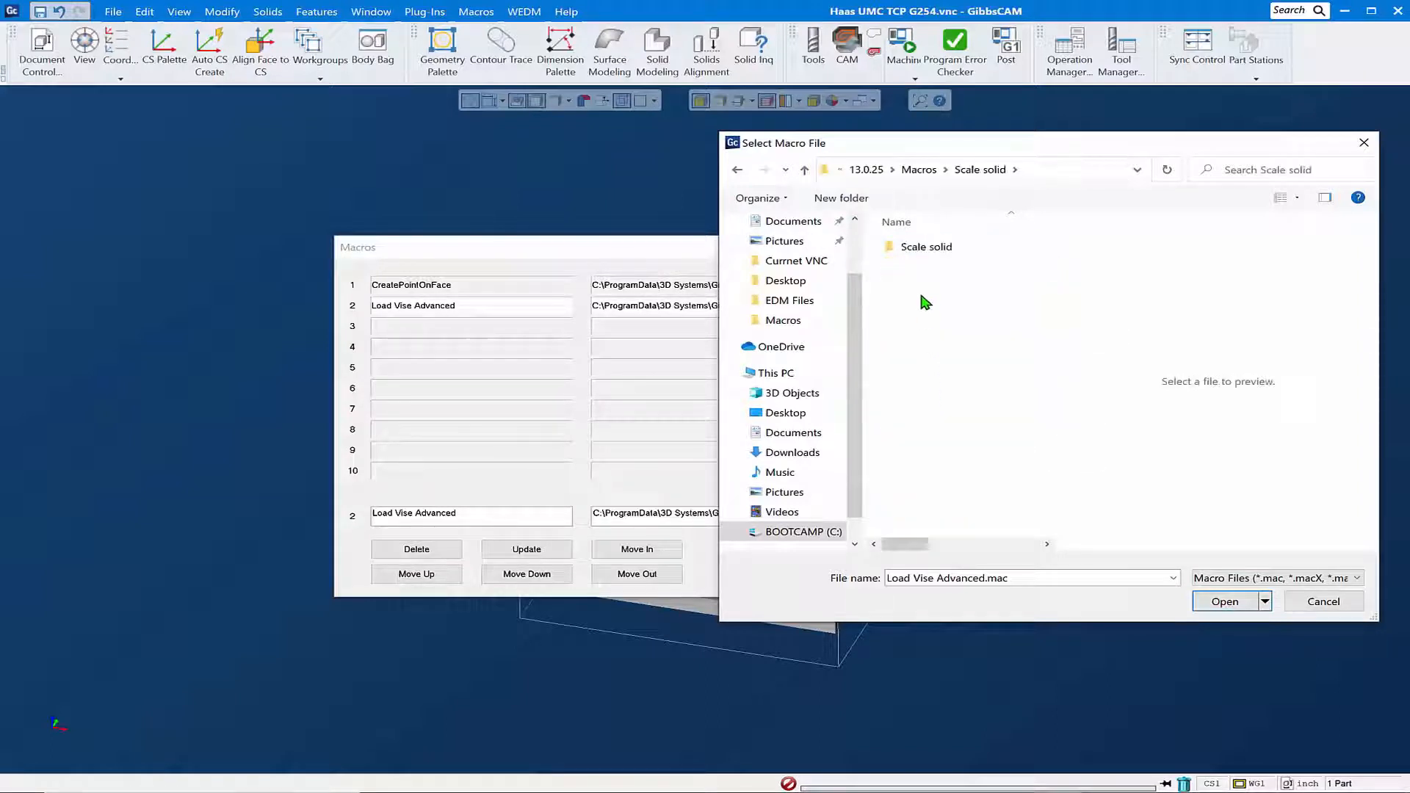
pyautogui.doubleClick(926, 249)
pyautogui.doubleClick(927, 262)
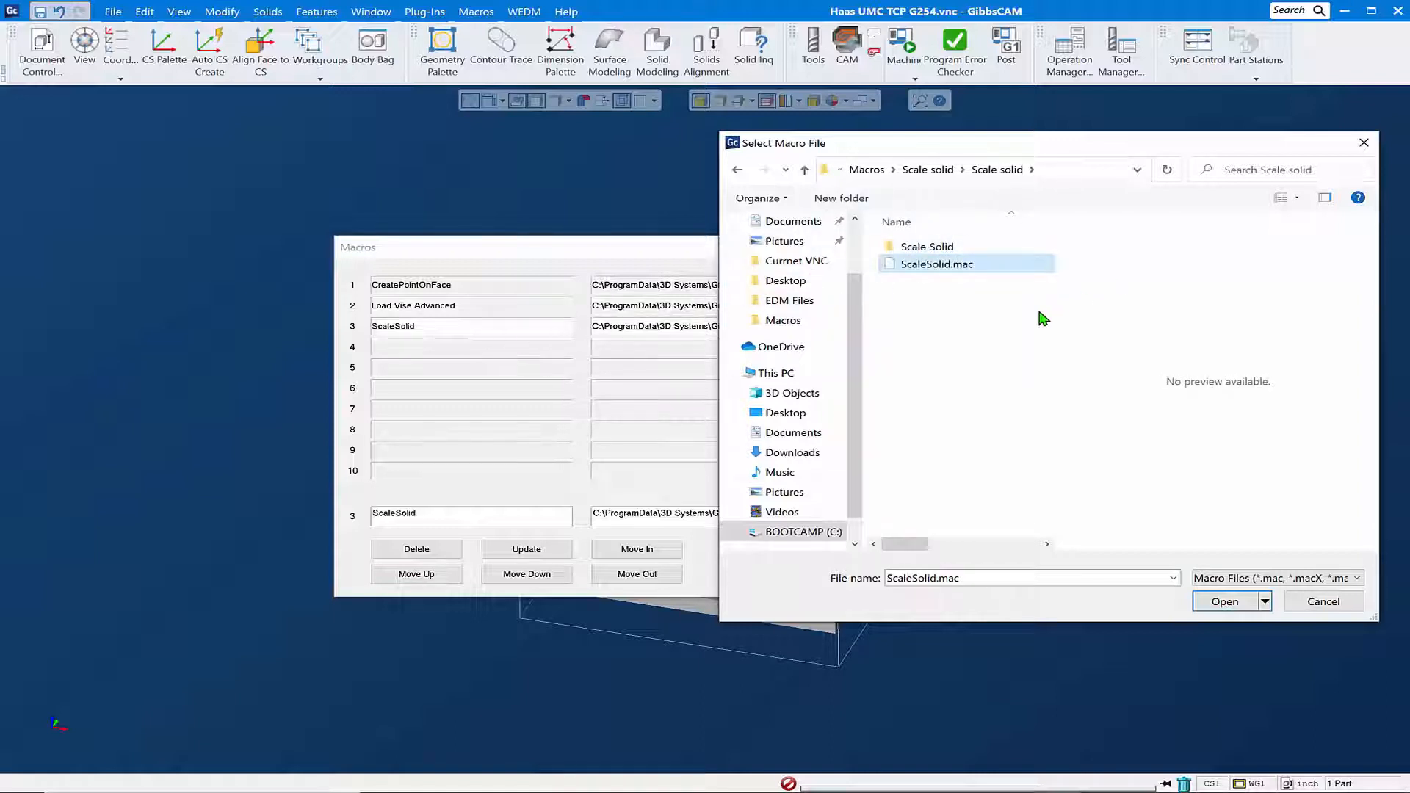
pyautogui.click(1362, 146)
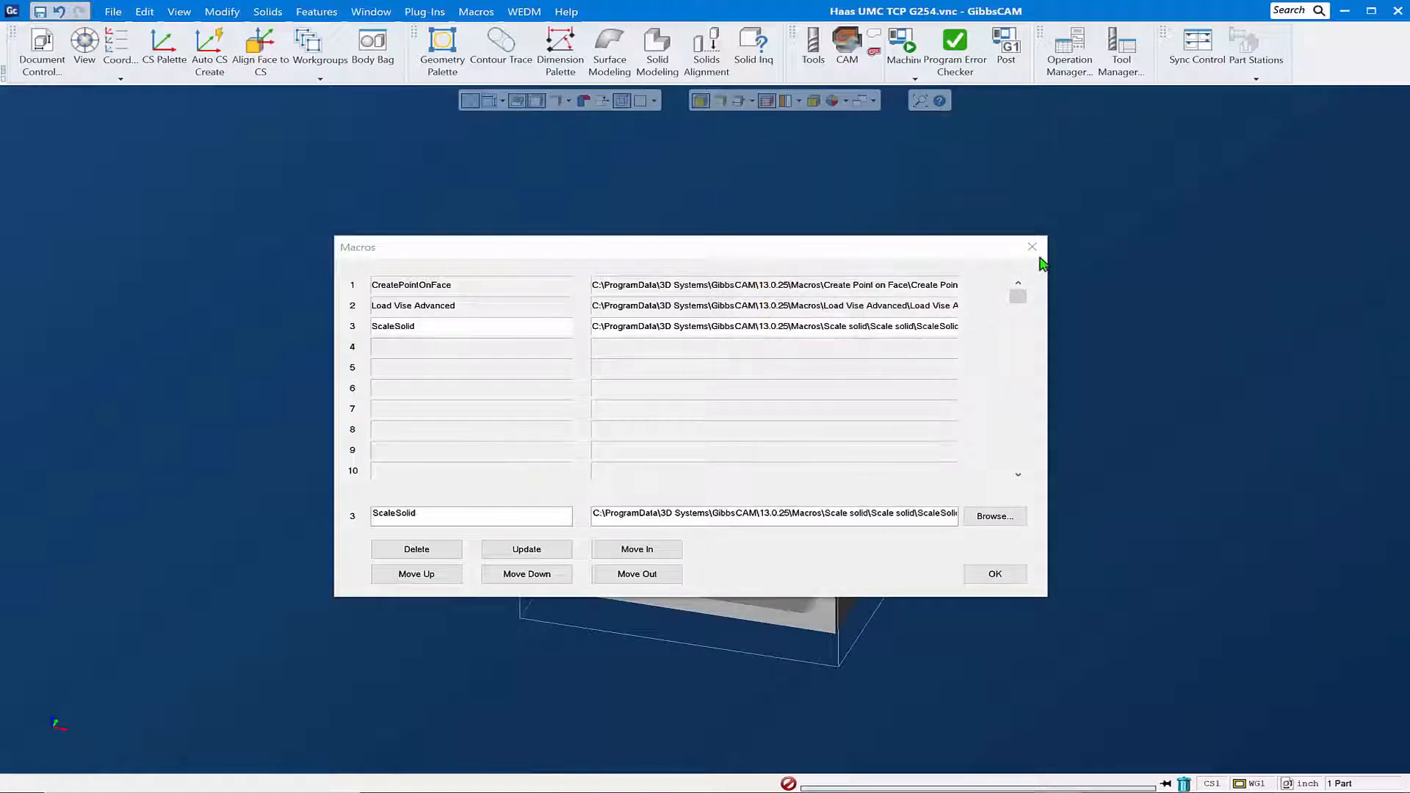
pyautogui.click(996, 577)
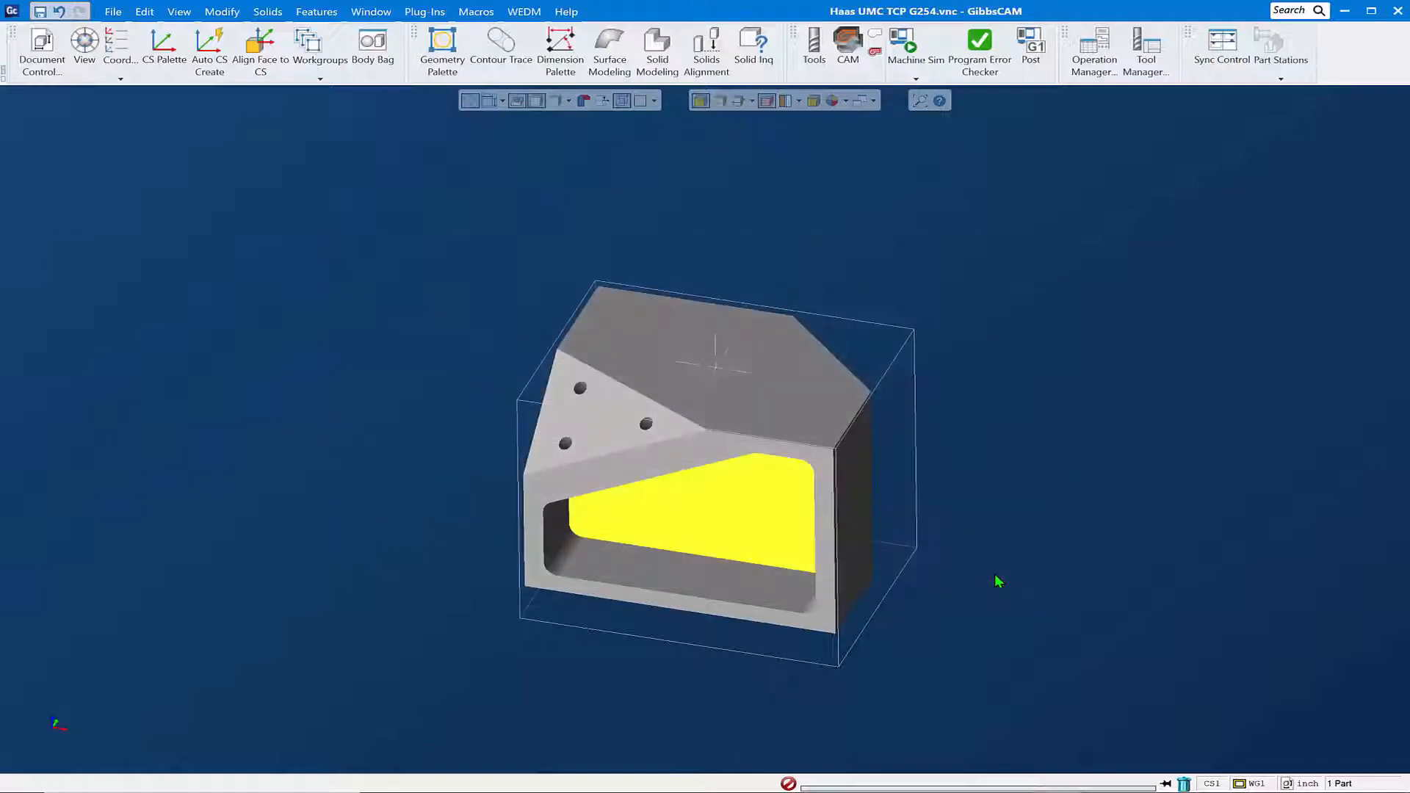
# - Select the part's large top face and run the CreatePointOnFace macro to place a point on it
pyautogui.click(476, 12)
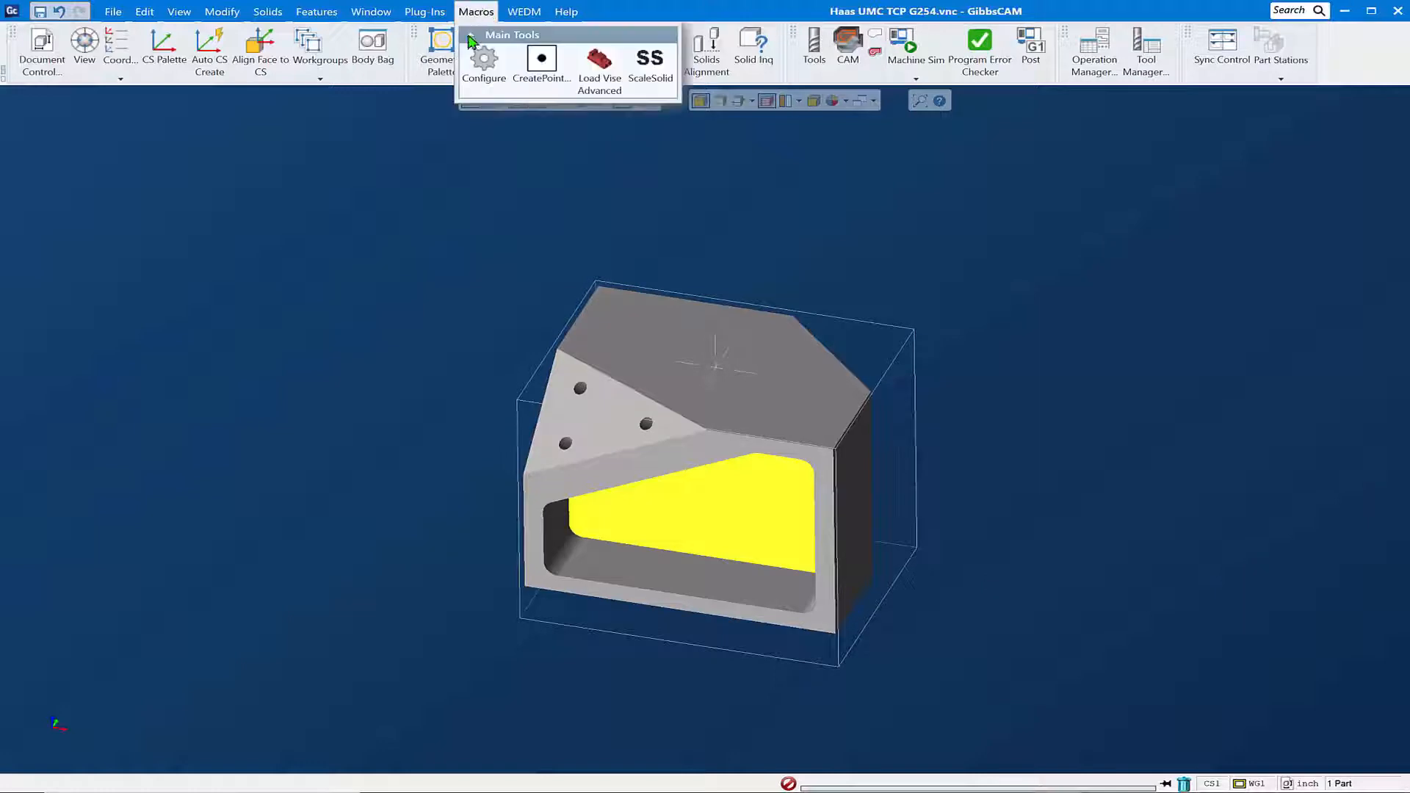
pyautogui.click(654, 83)
pyautogui.click(628, 332)
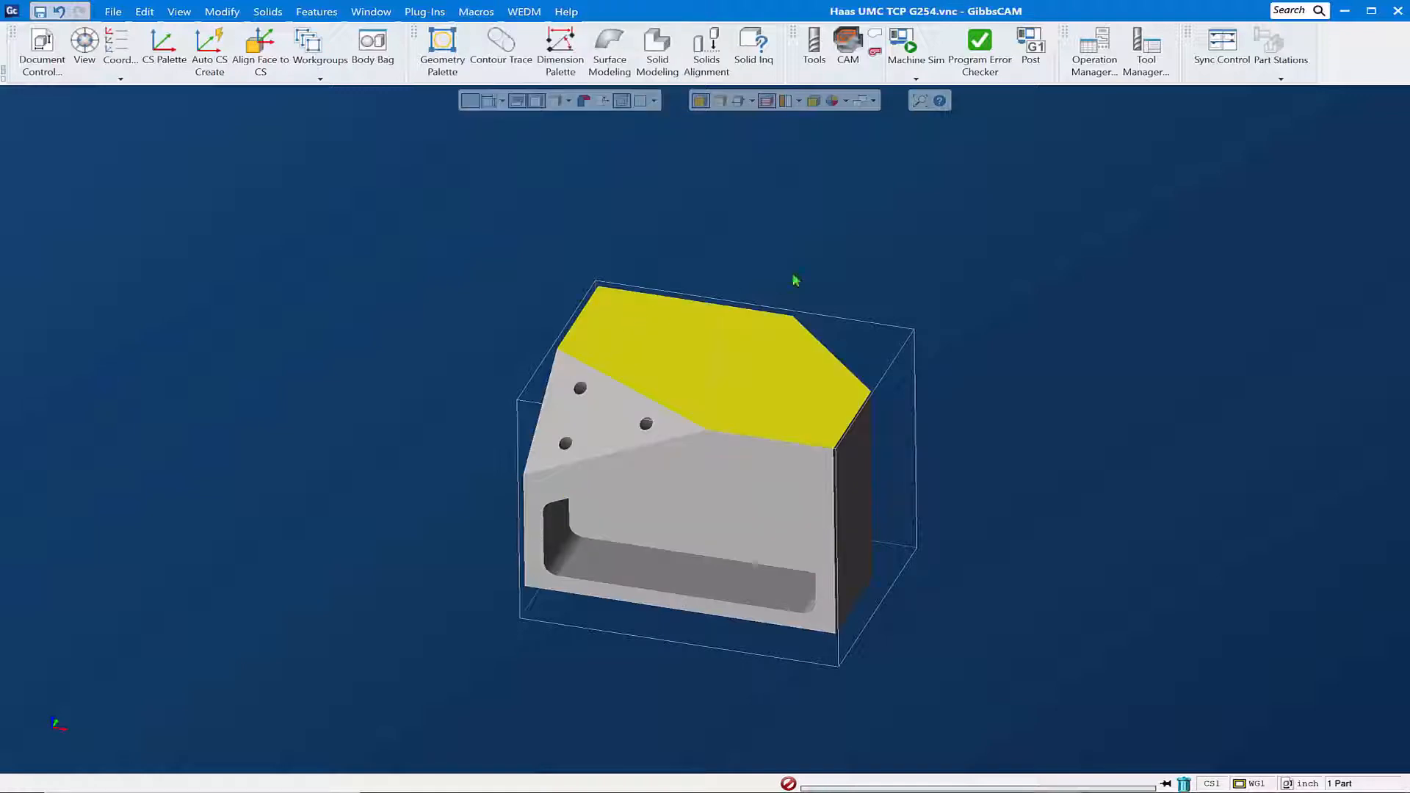
pyautogui.click(476, 12)
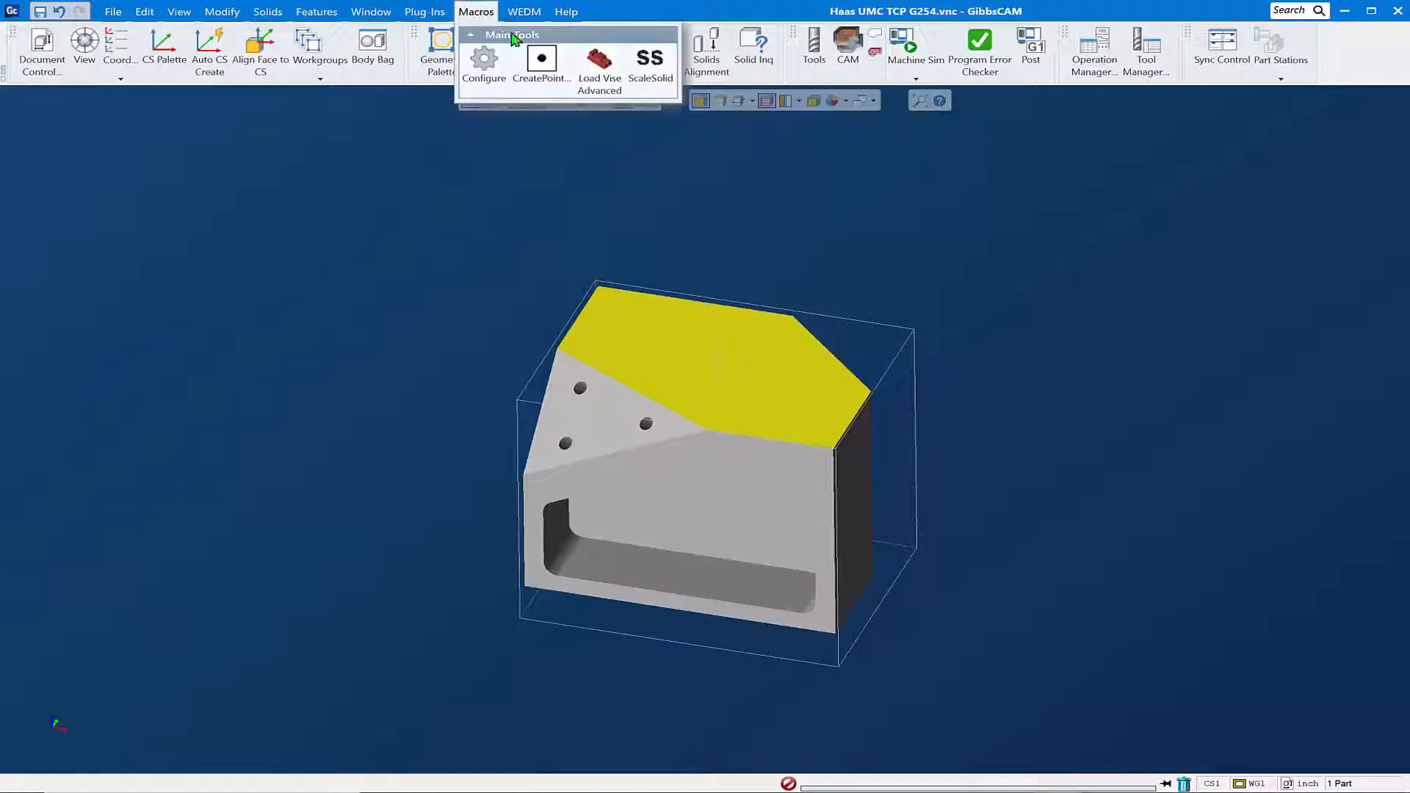
pyautogui.click(564, 78)
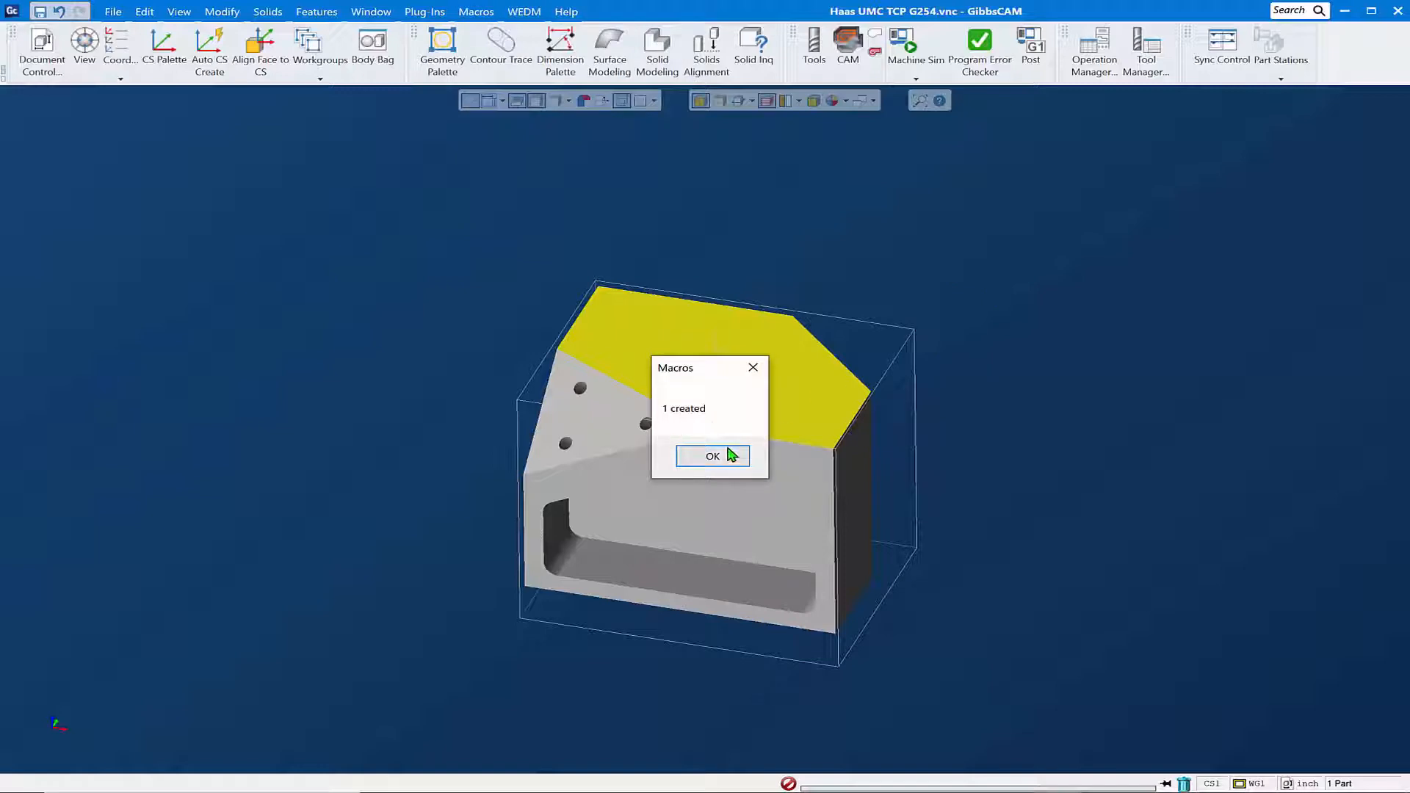
pyautogui.click(738, 461)
pyautogui.moveTo(1060, 295); pyautogui.dragTo(650, 282, button='middle')
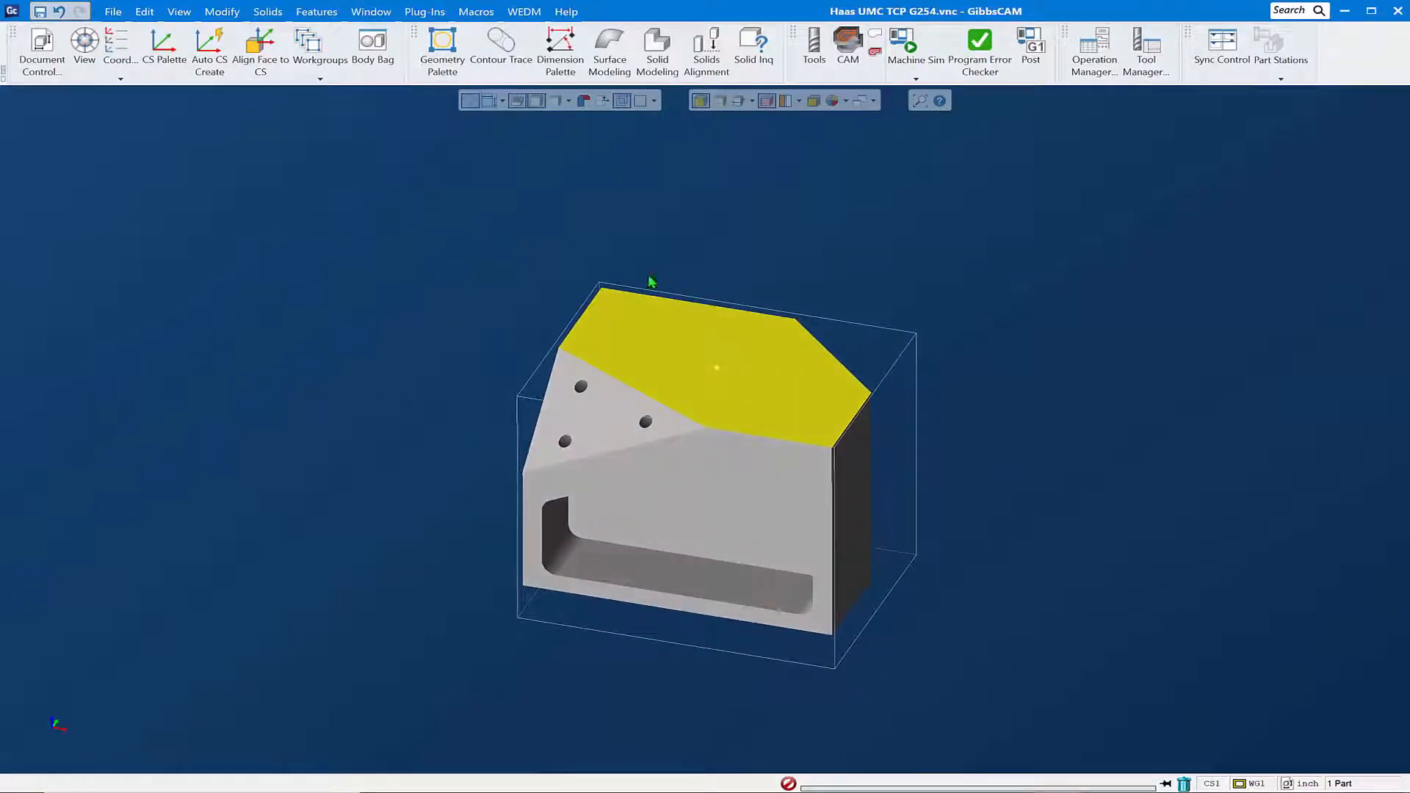
# - Run the Load Vise Advanced macro with a grip distance of 0.5 to load a vise around the part's stock
pyautogui.click(476, 12)
pyautogui.click(476, 11)
pyautogui.click(524, 12)
pyautogui.click(476, 12)
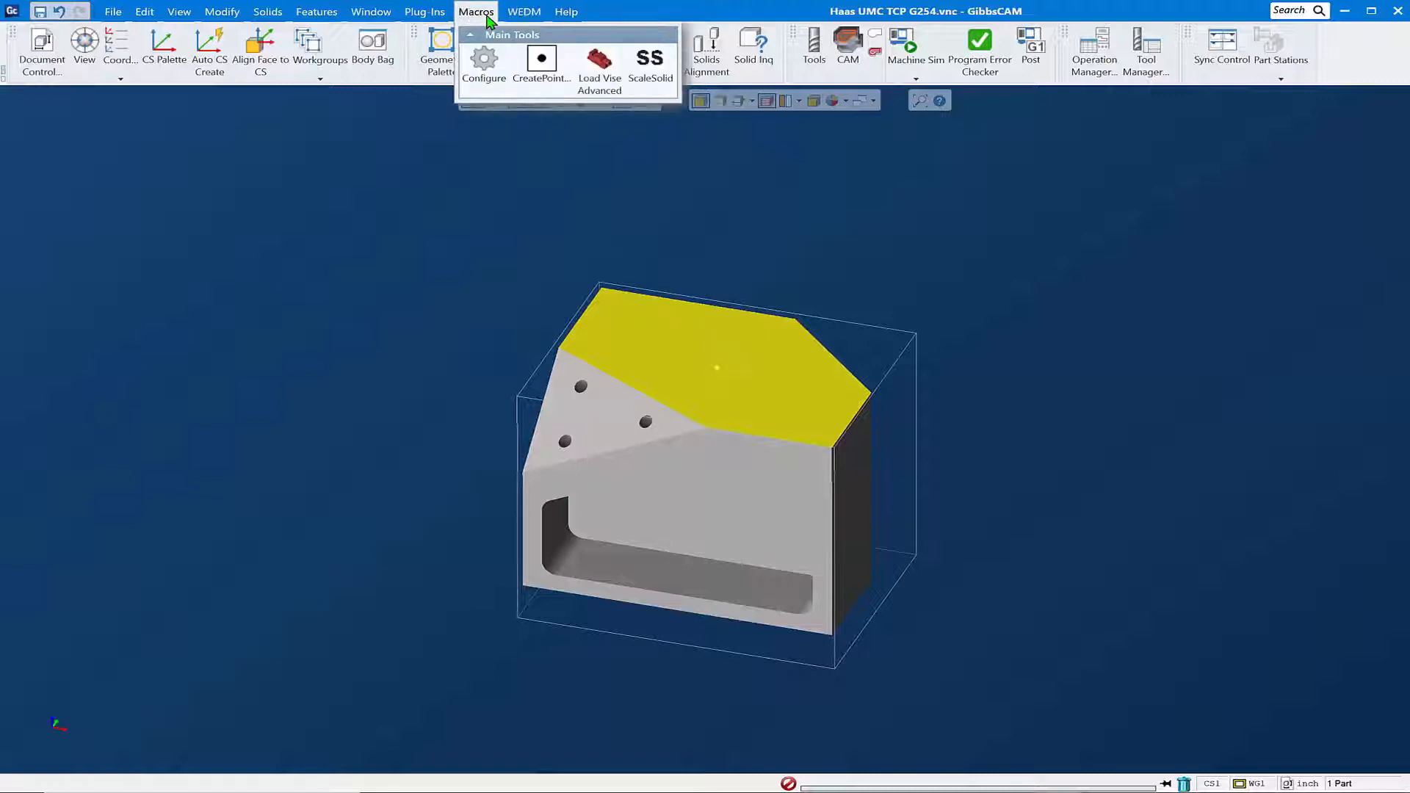
pyautogui.click(602, 62)
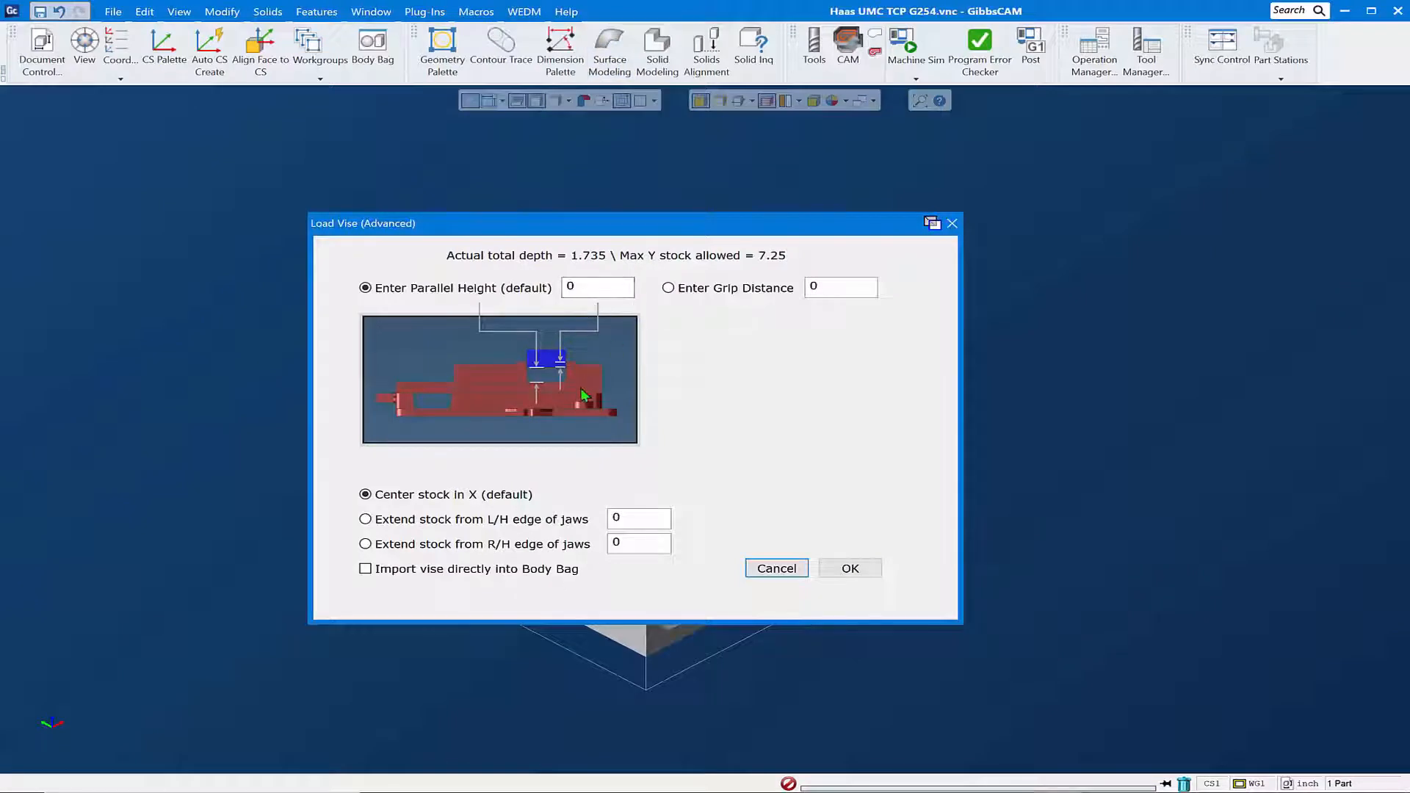
pyautogui.click(669, 287)
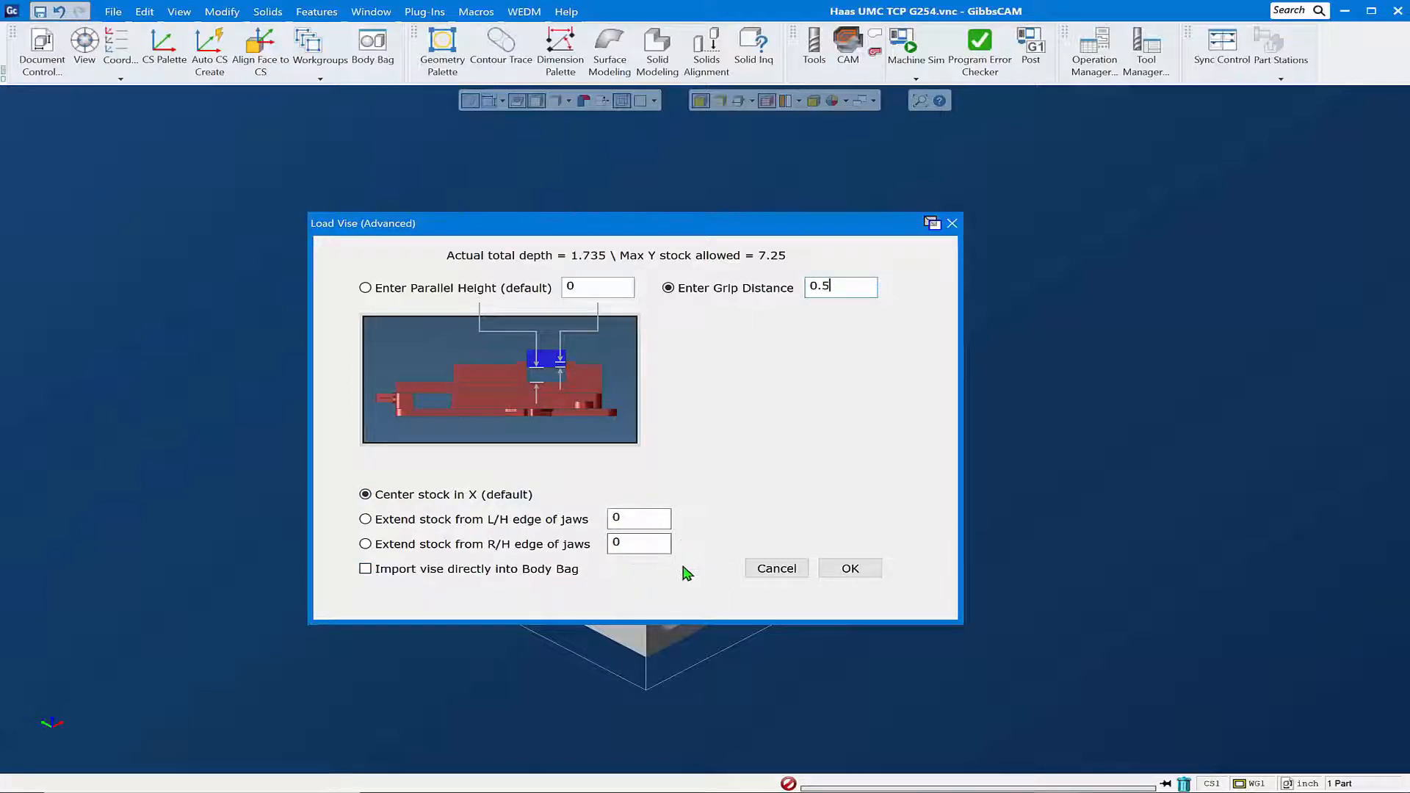
pyautogui.click(850, 568)
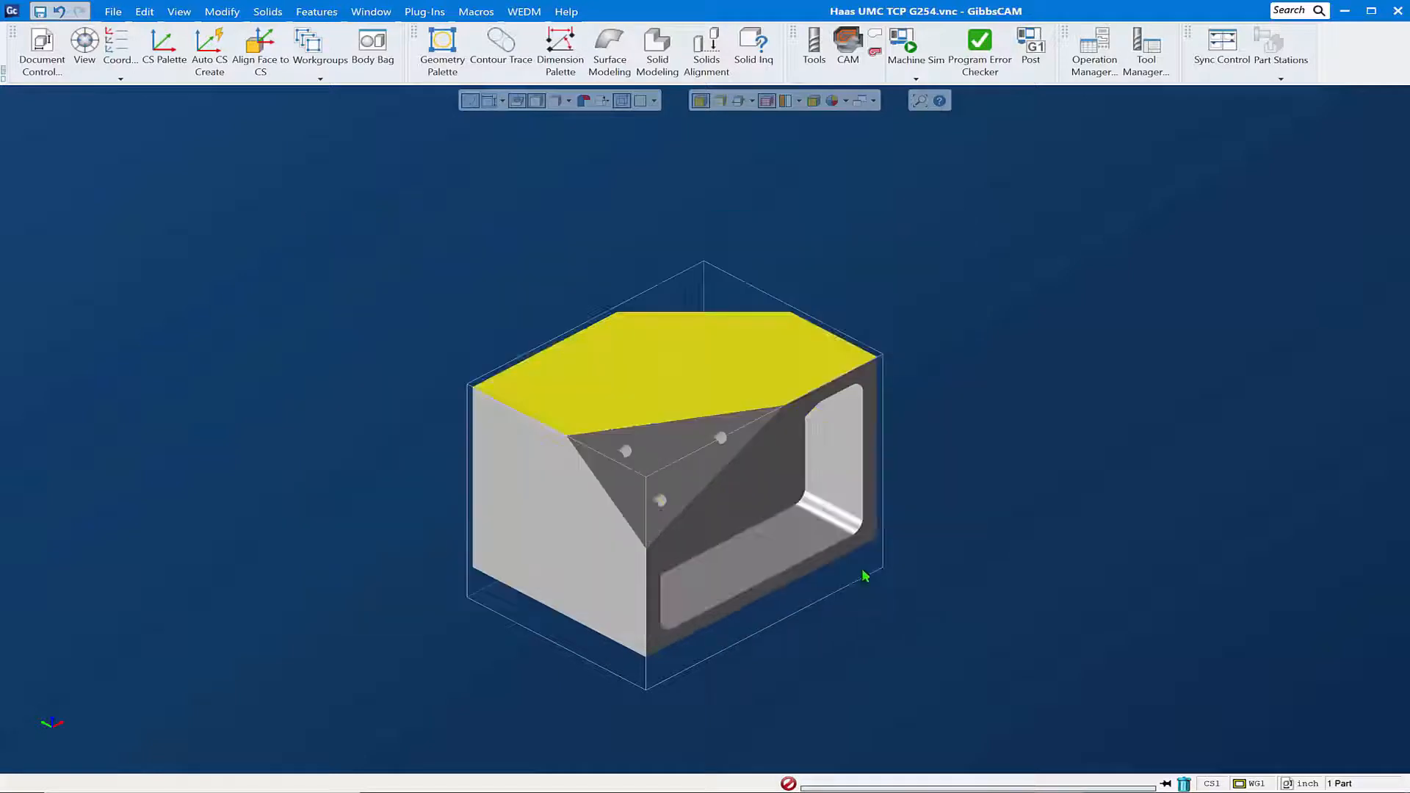
pyautogui.moveTo(782, 613); pyautogui.dragTo(547, 705, button='middle')
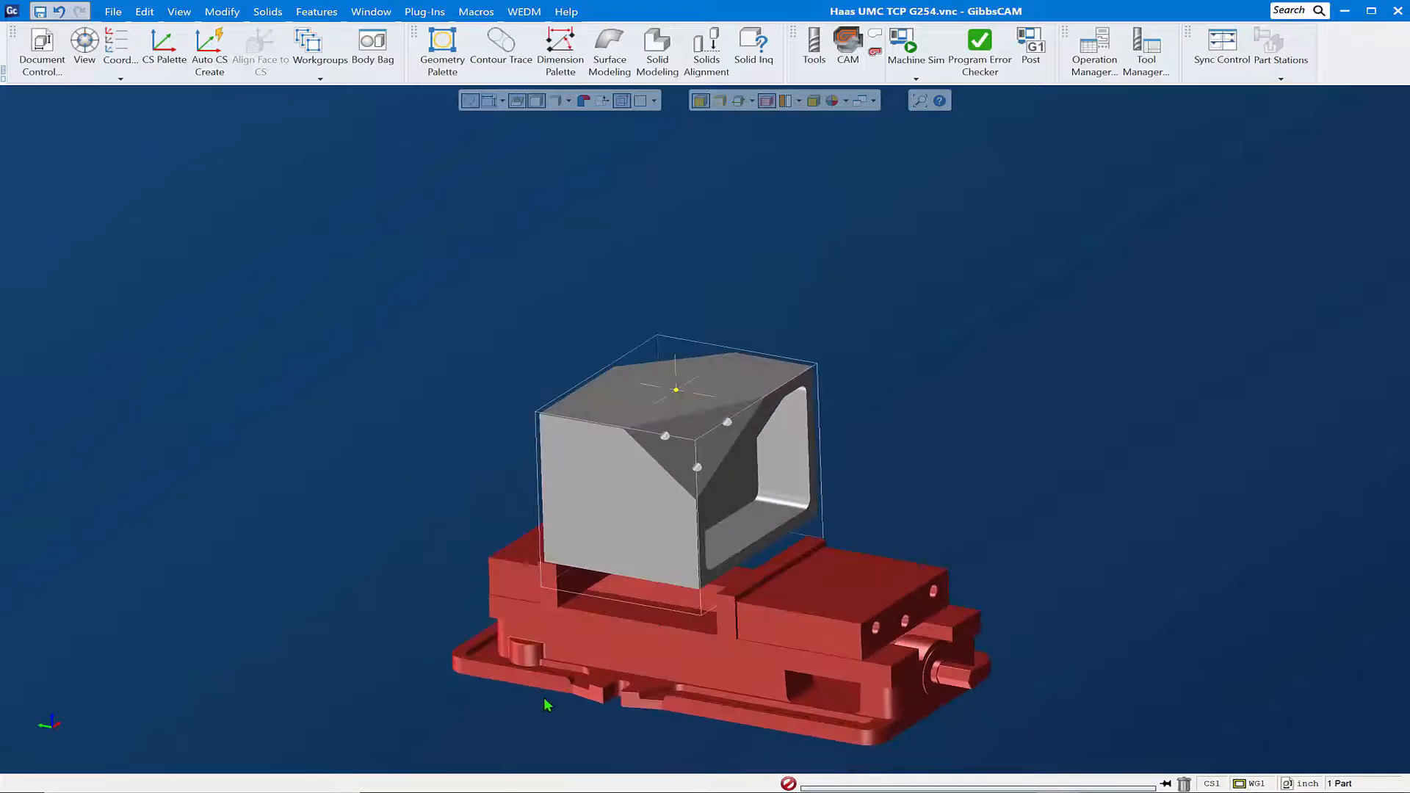
pyautogui.moveTo(751, 611); pyautogui.dragTo(806, 482, button='middle')
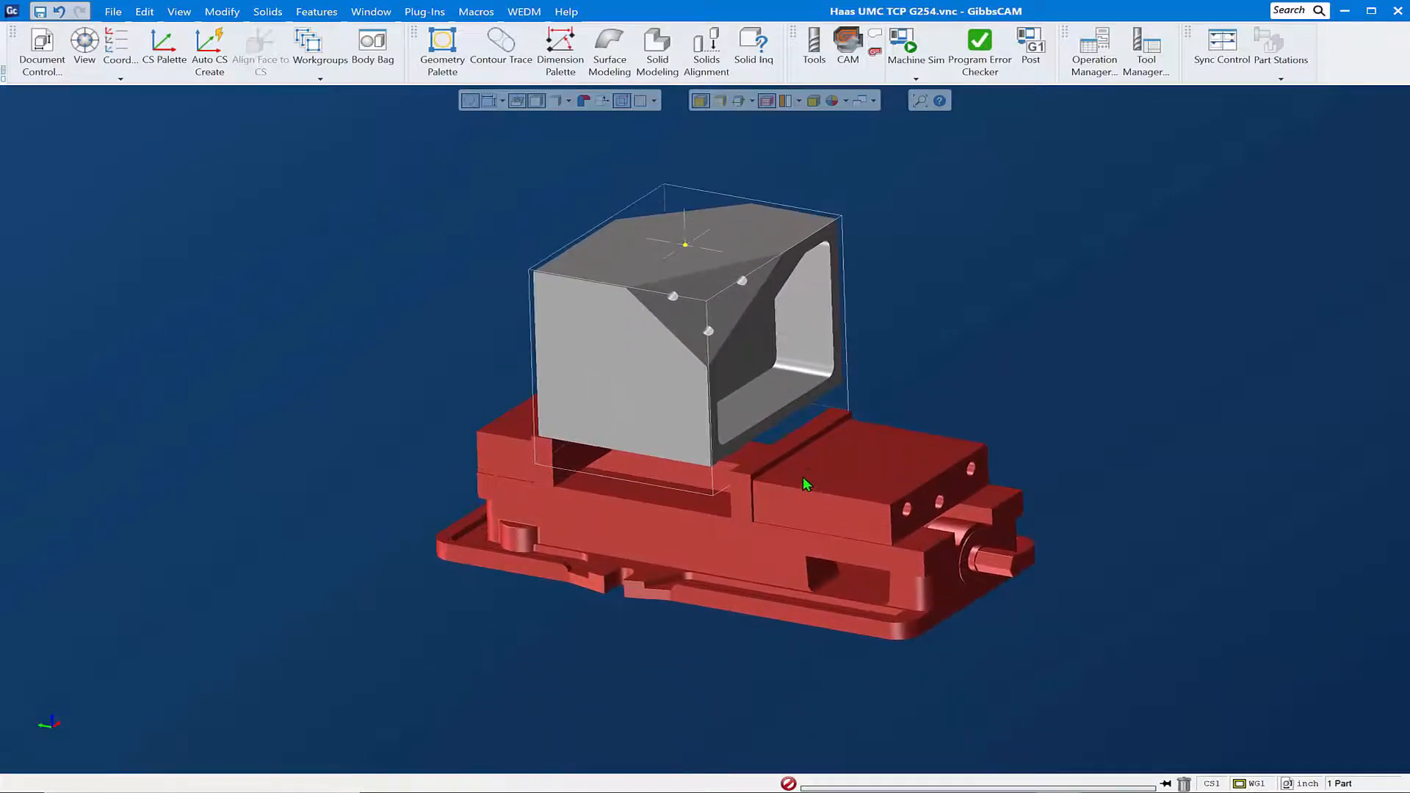